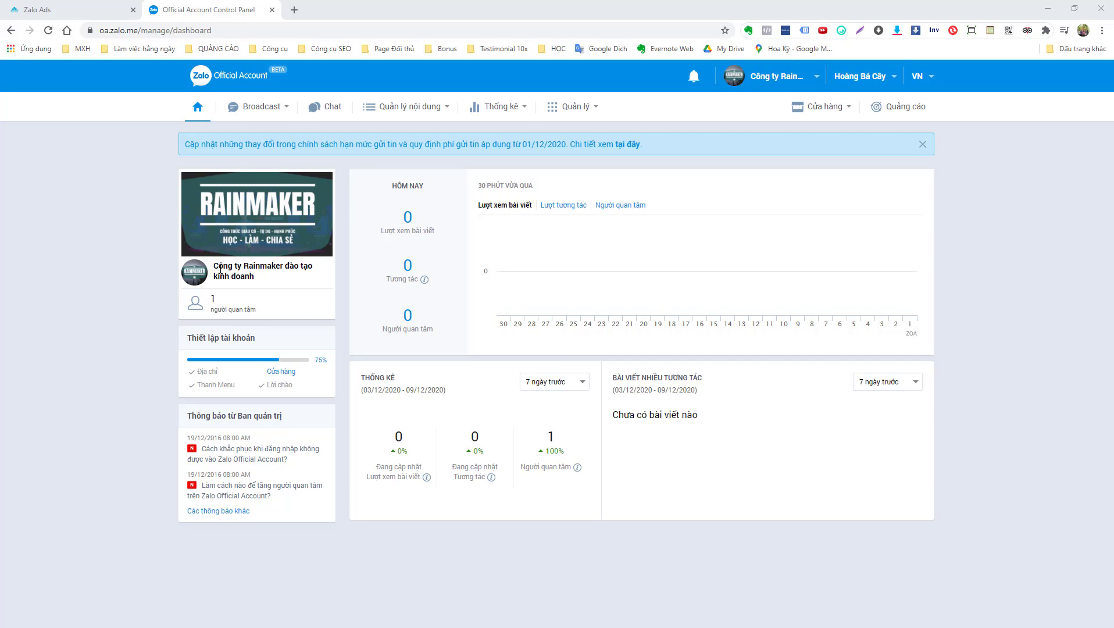
# Review the dashboard's last-30-minutes charts for interactions (Lượt tương tác) and followers (Người quan tâm), and the period options of the Thống kê summary
pyautogui.moveTo(214, 266); pyautogui.dragTo(261, 281)
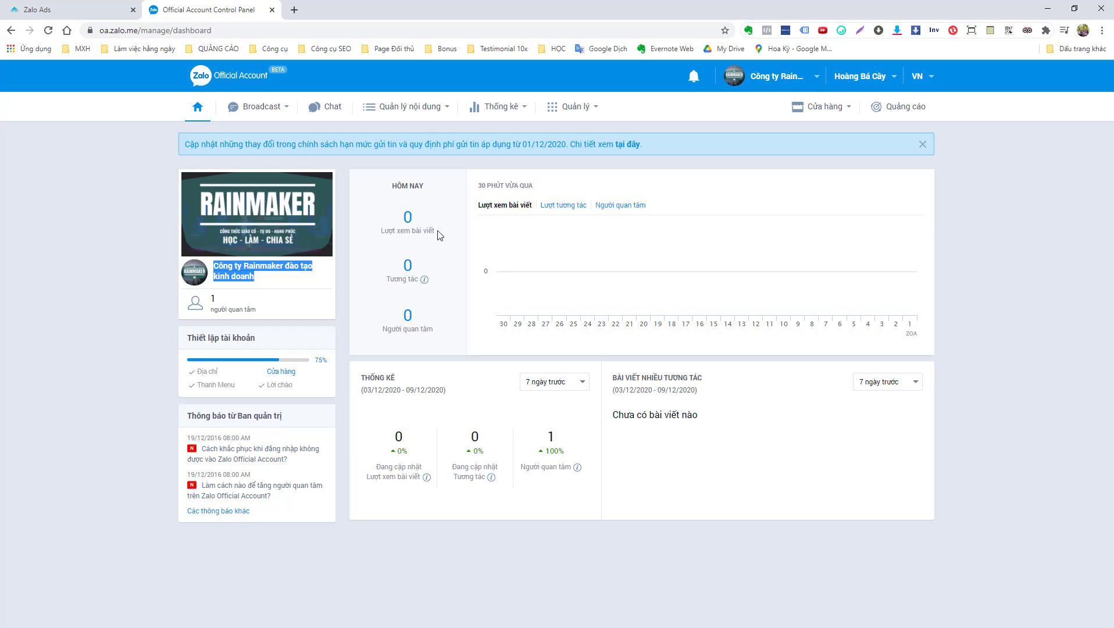
pyautogui.moveTo(418, 284)
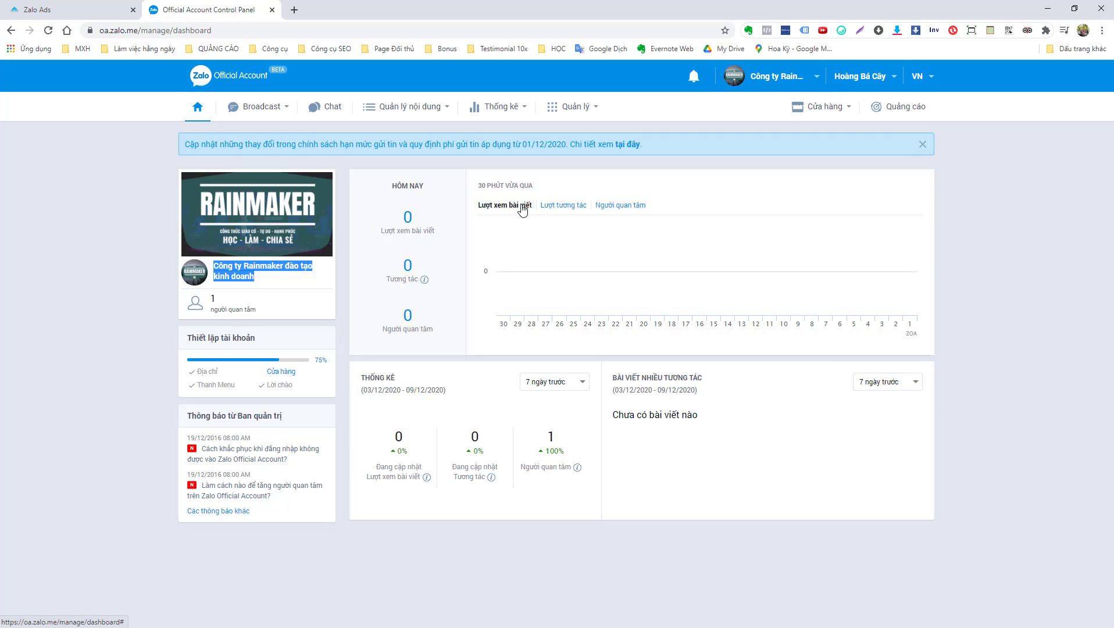
pyautogui.click(563, 207)
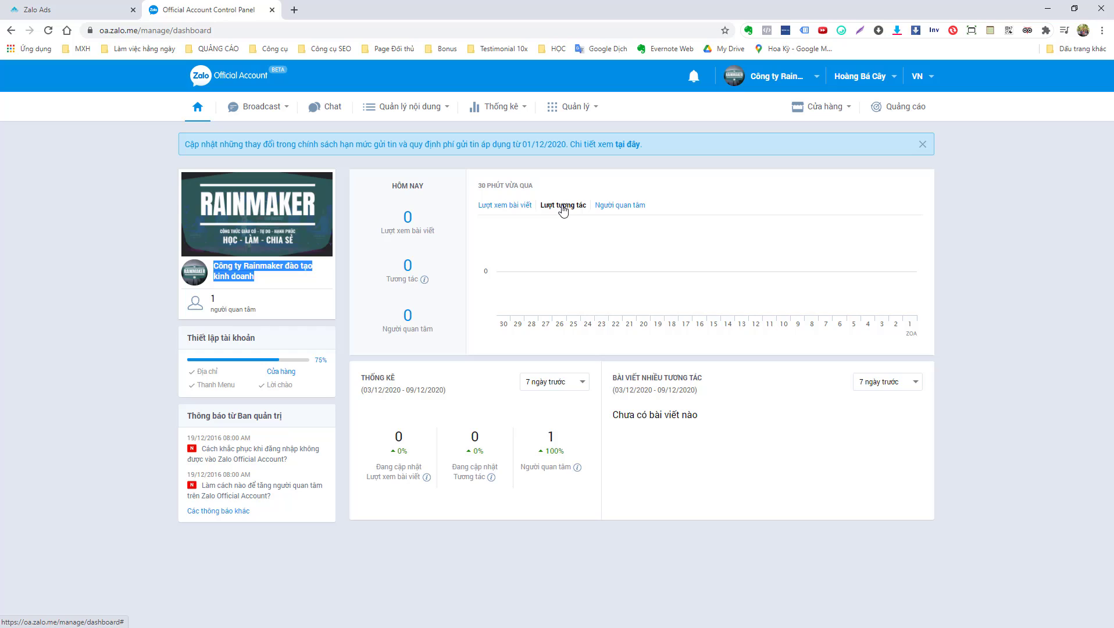
pyautogui.click(620, 206)
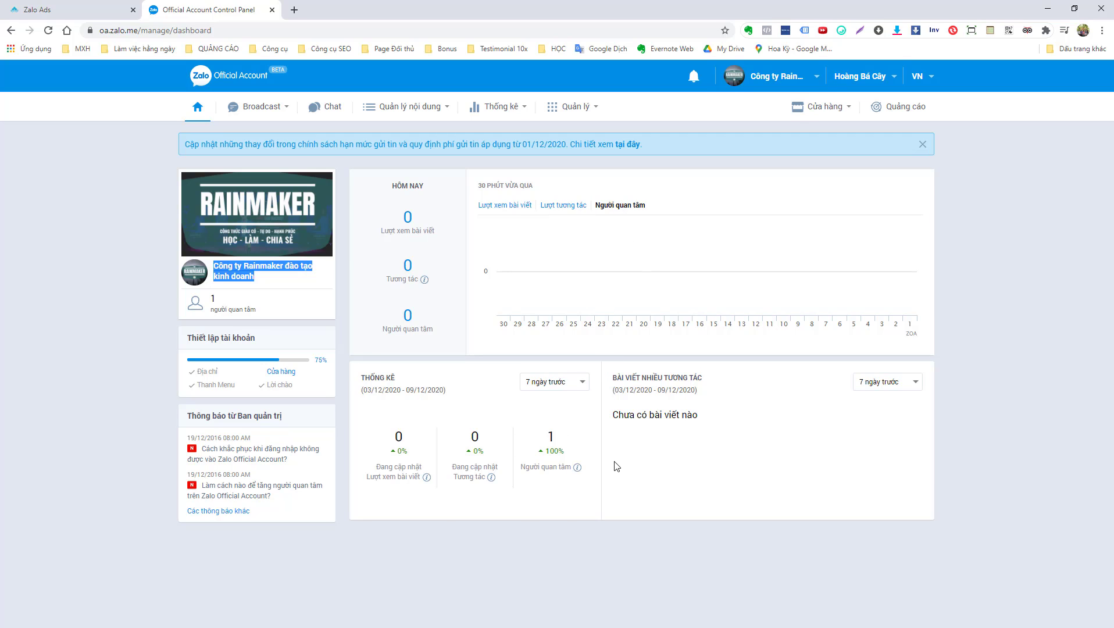
pyautogui.click(548, 383)
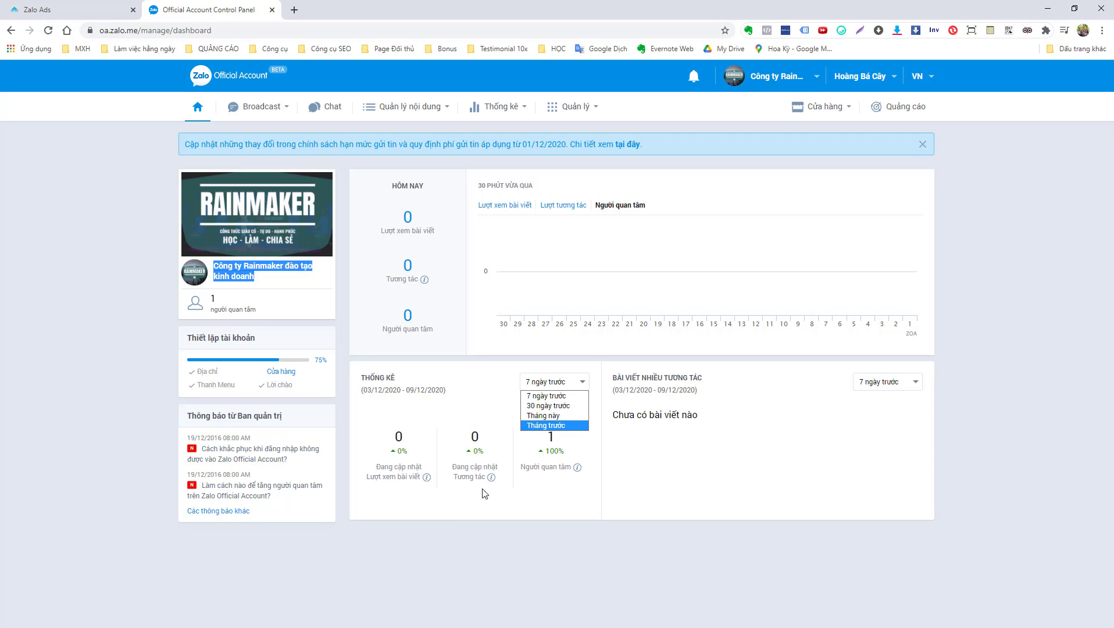
pyautogui.click(685, 453)
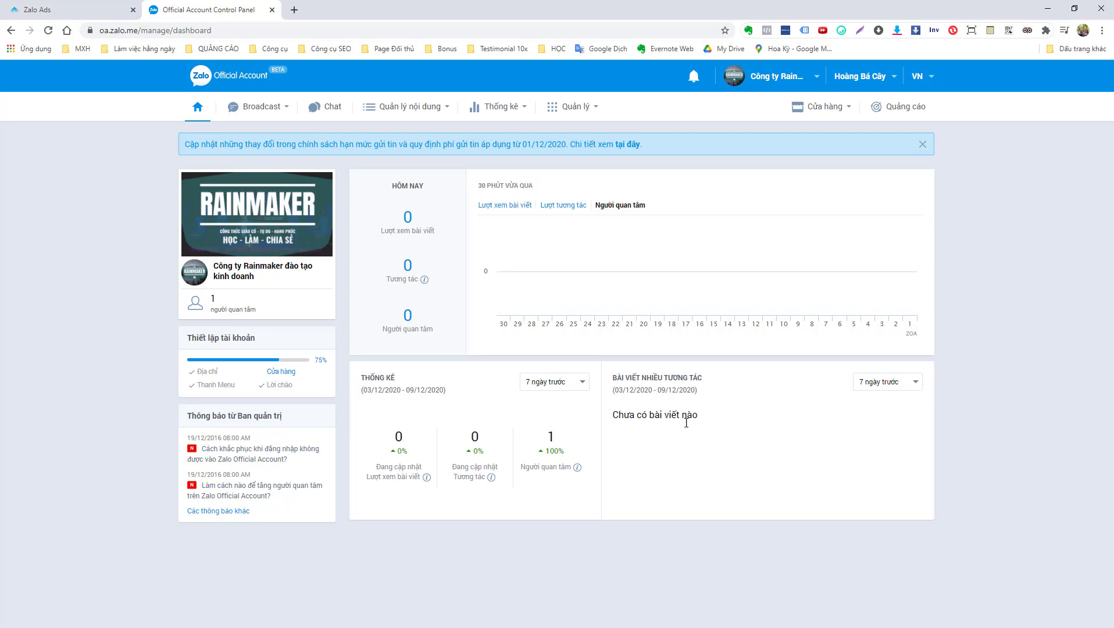
# Look through the Broadcast section's compose, history, draft and scheduled pages, and check how many scheduled broadcasts can be displayed per page
pyautogui.click(265, 108)
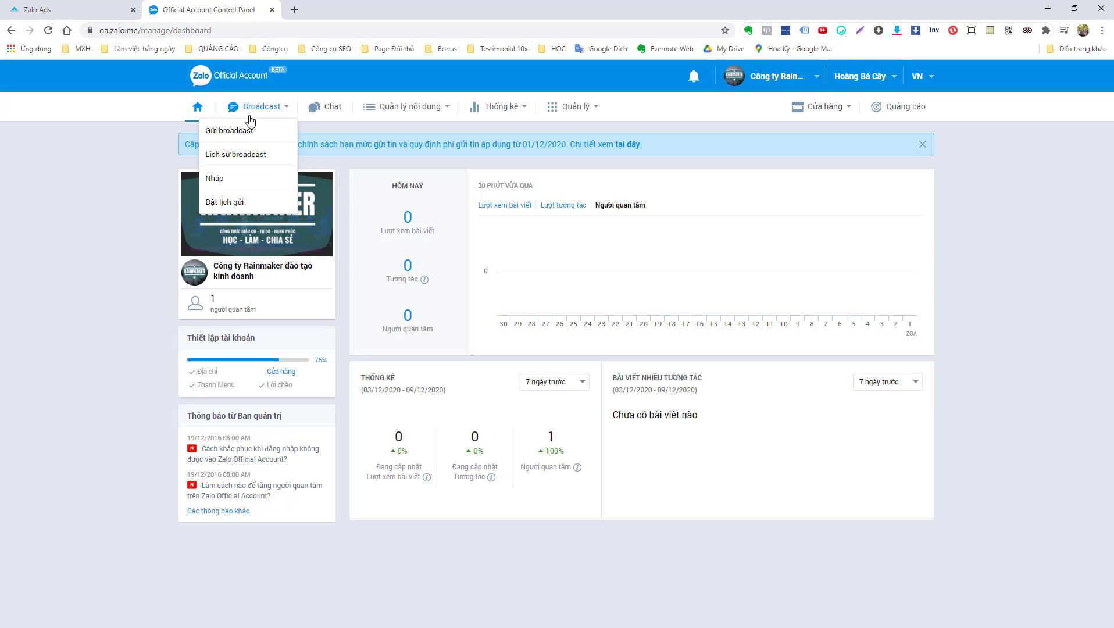
pyautogui.click(250, 132)
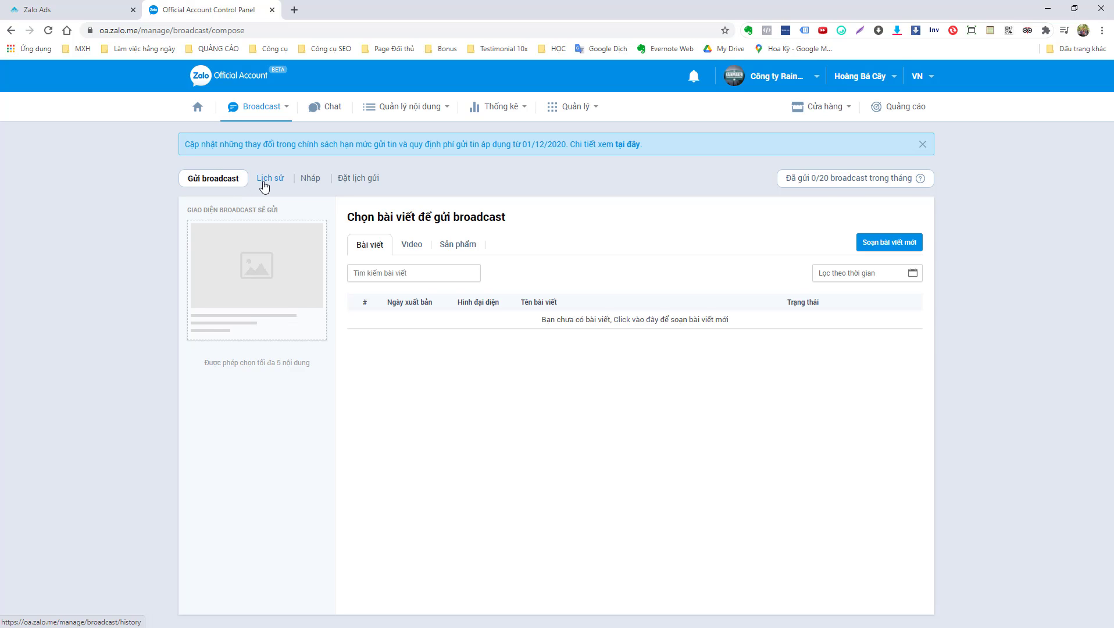
pyautogui.click(265, 185)
pyautogui.click(309, 180)
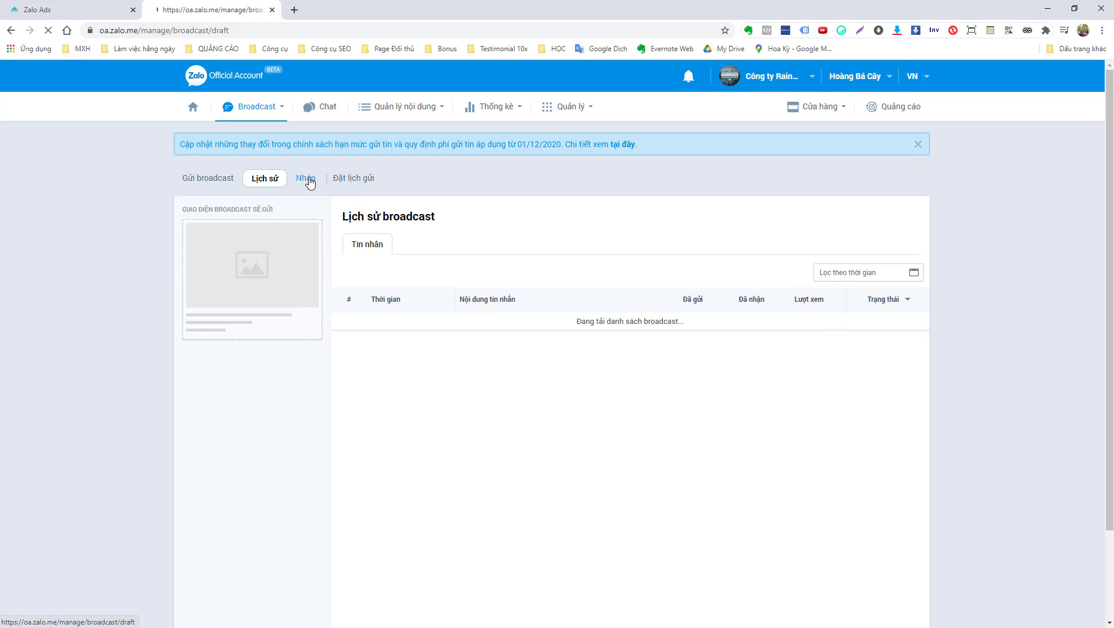
pyautogui.click(360, 180)
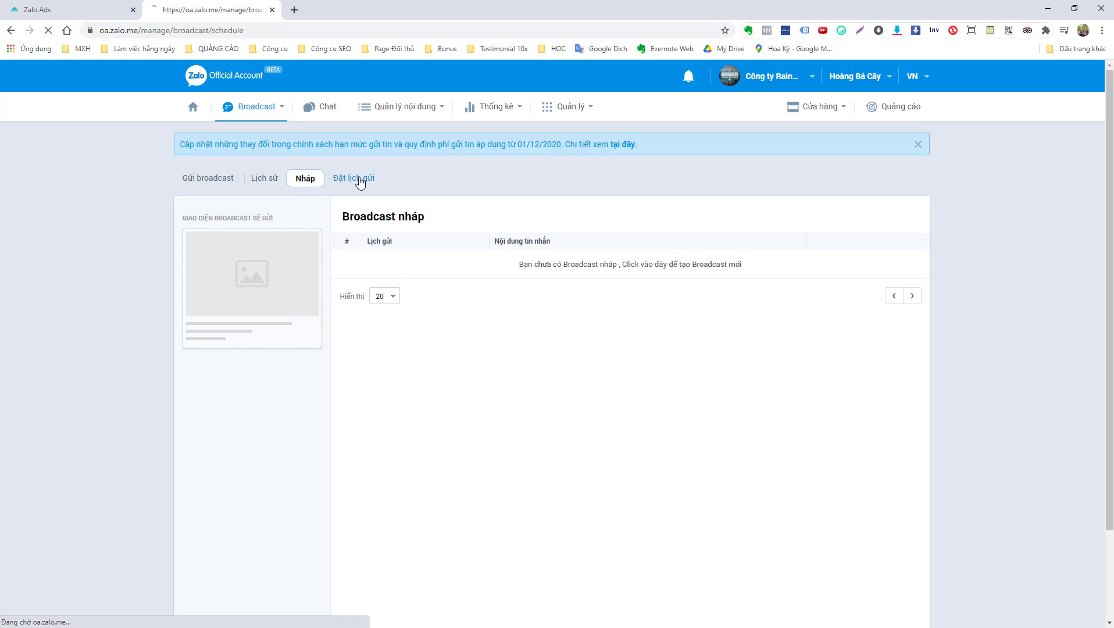
pyautogui.moveTo(281, 113)
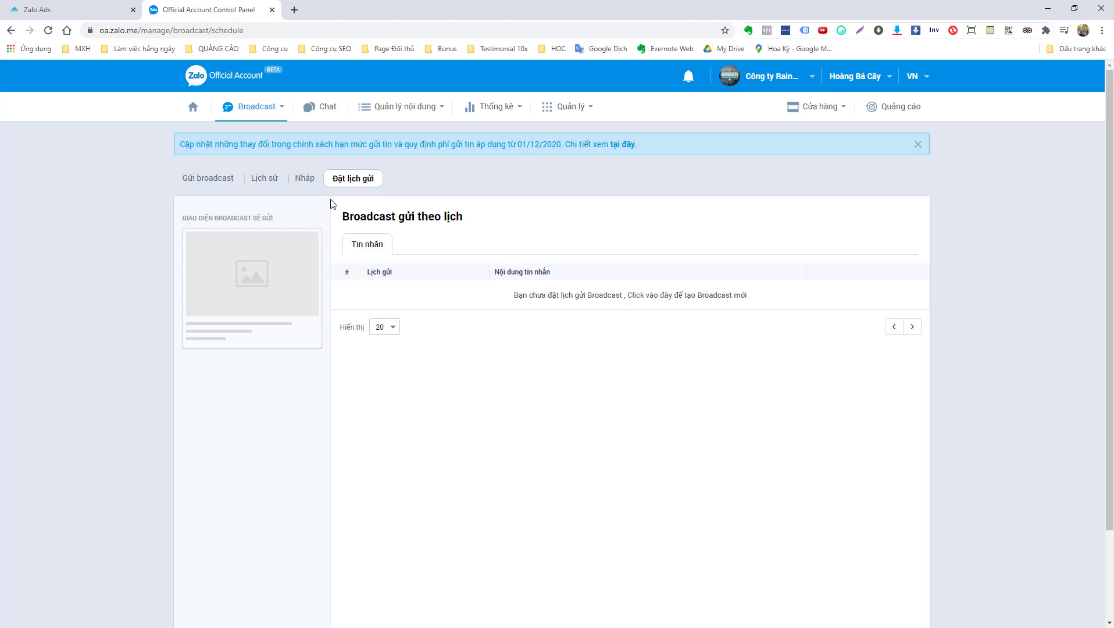
pyautogui.click(392, 329)
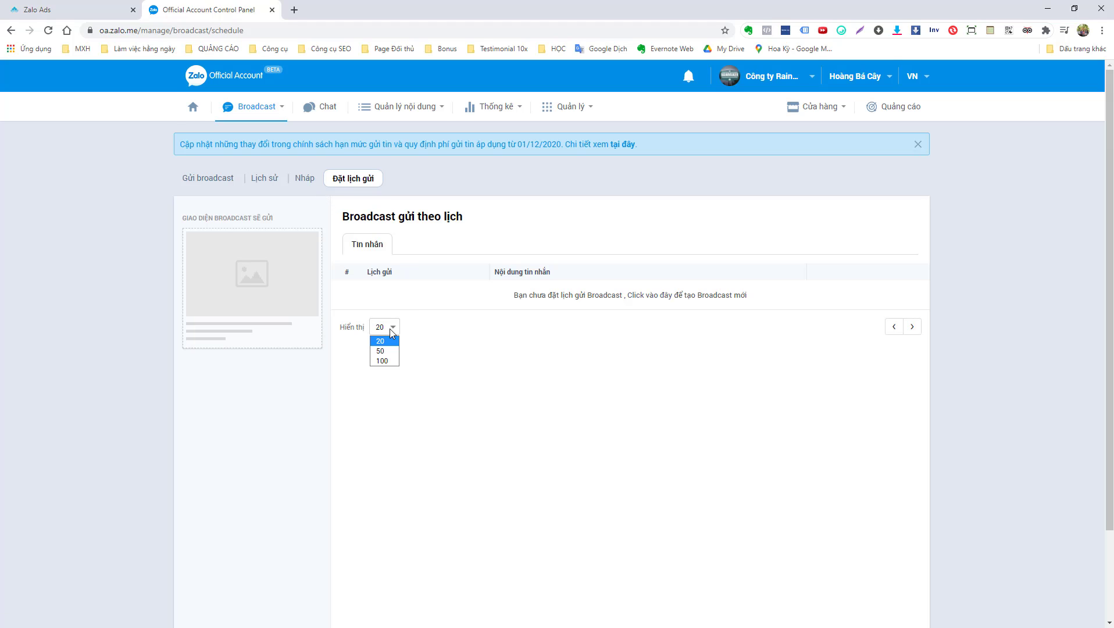
pyautogui.click(417, 368)
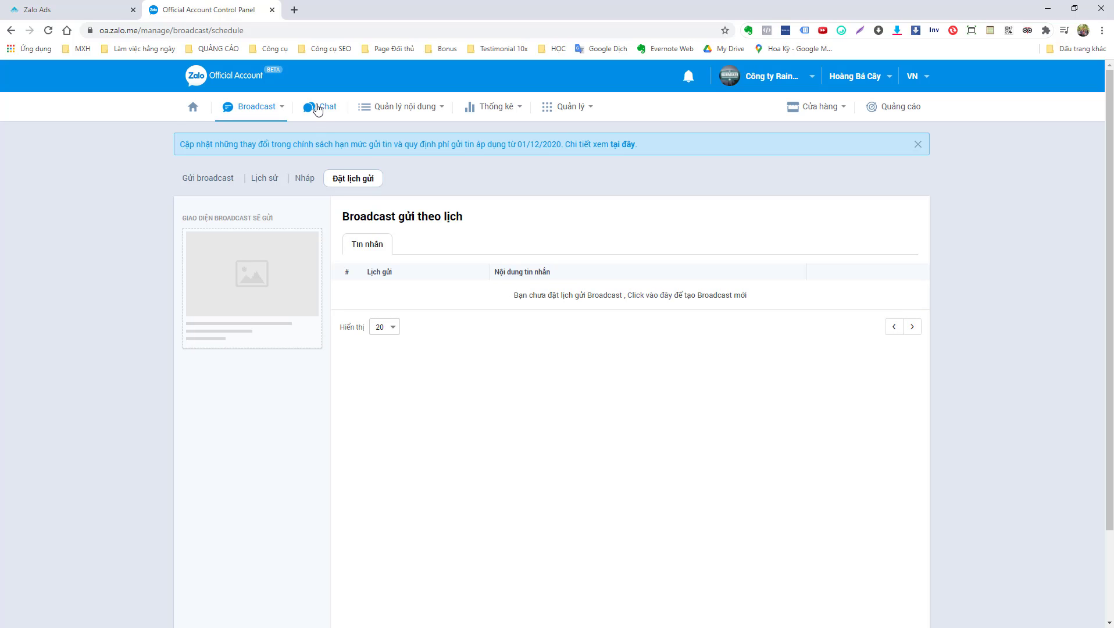
# Browse the Chat section's welcome slides after dismissing its notice, and view the linked announcement page on the new messaging policy before returning
pyautogui.click(318, 108)
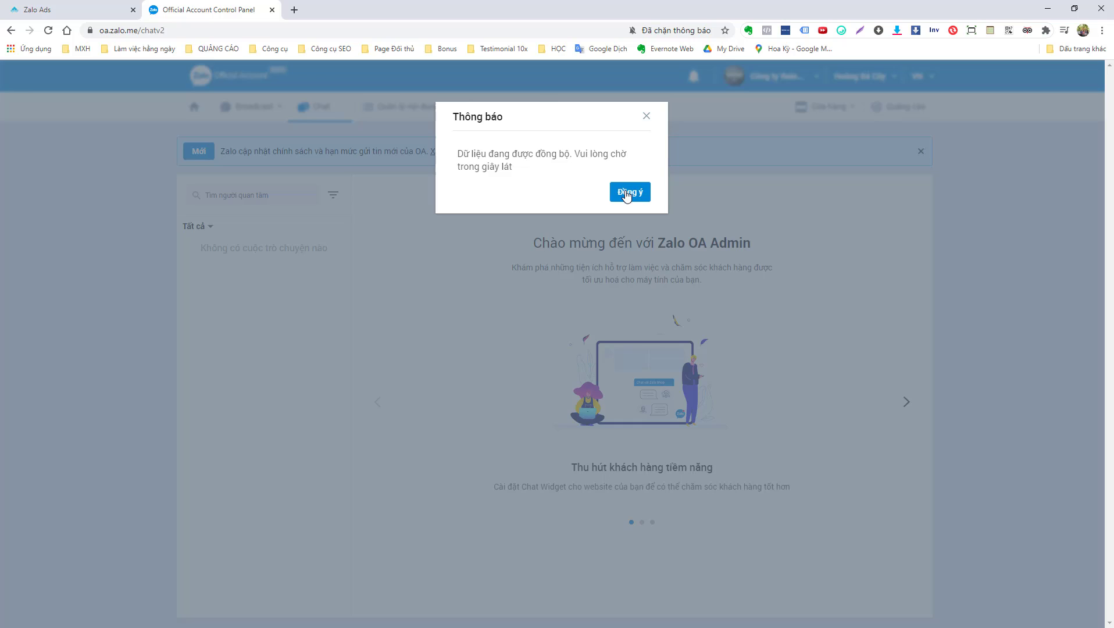
pyautogui.click(627, 195)
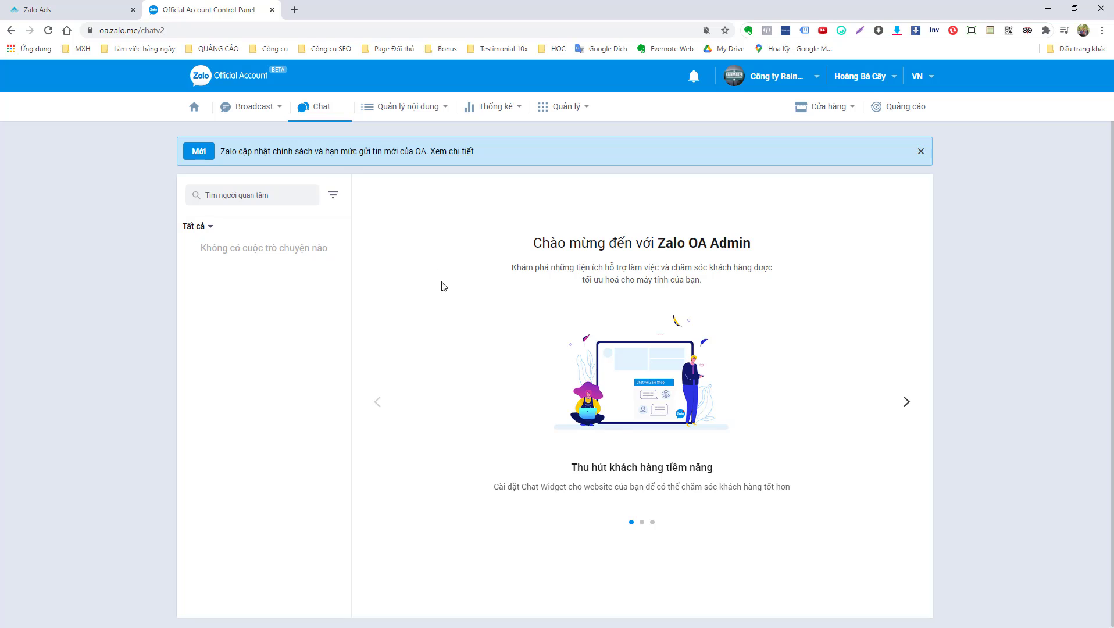
pyautogui.click(906, 409)
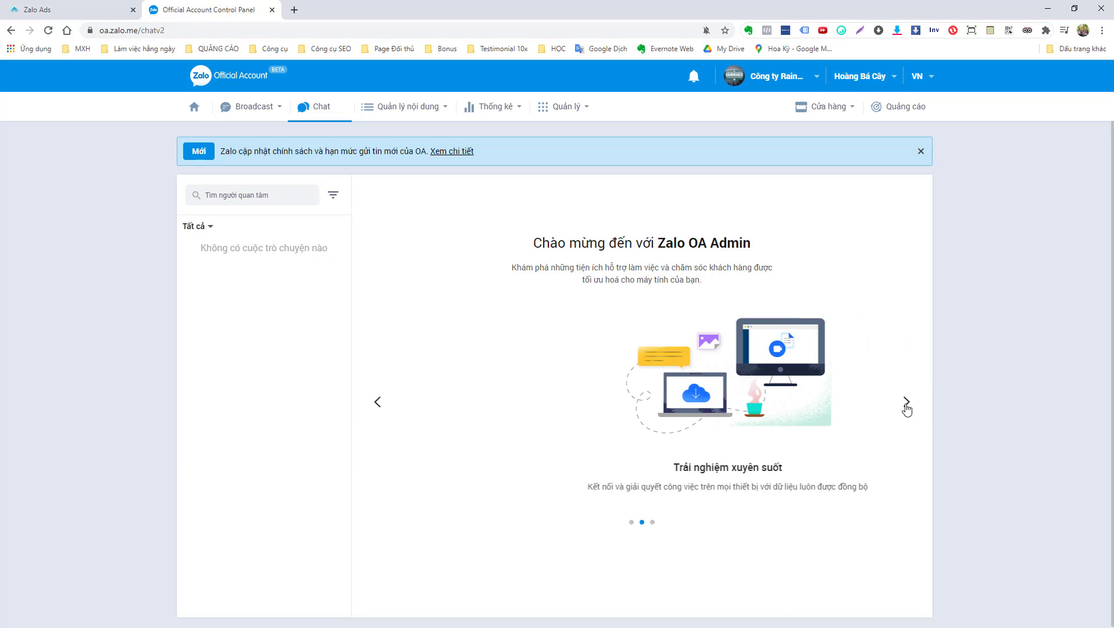
pyautogui.click(907, 408)
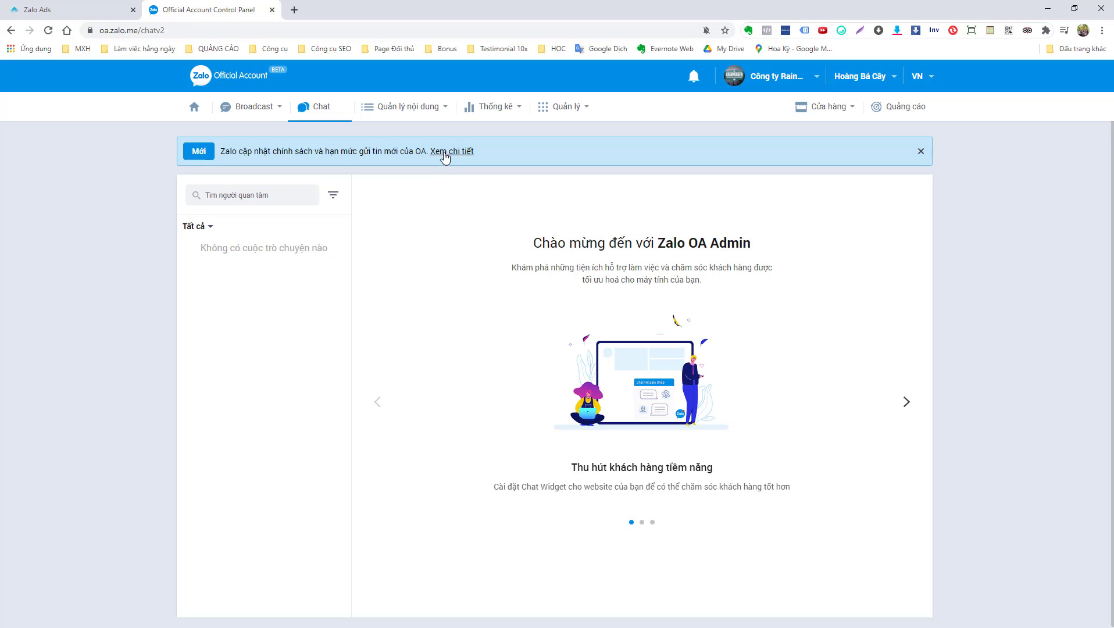
pyautogui.click(445, 154)
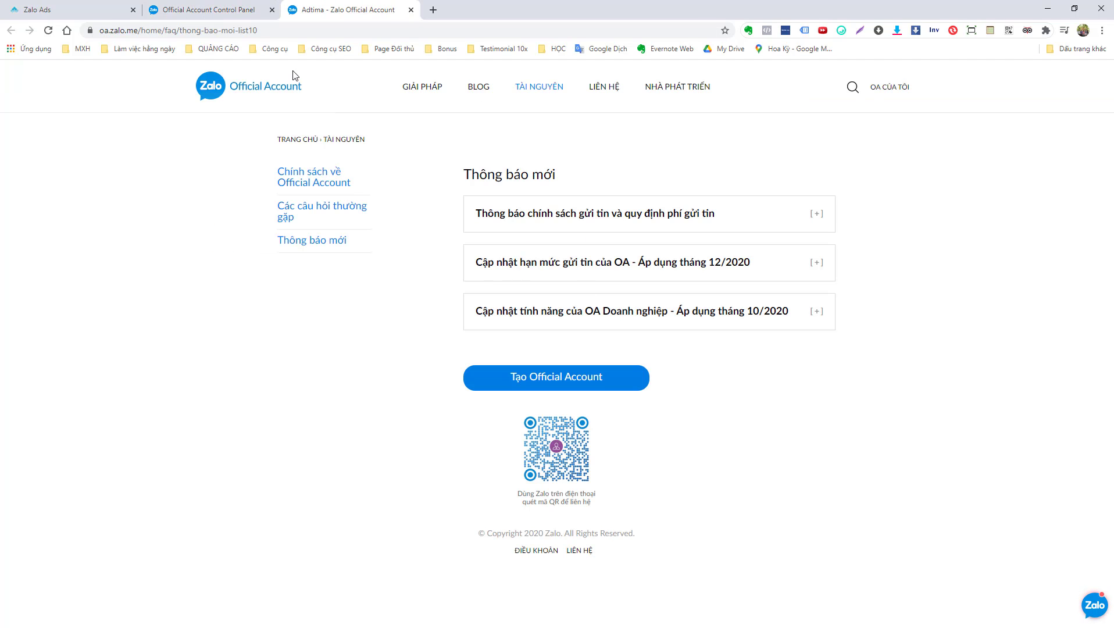
pyautogui.click(238, 16)
# View the article management page with its draft list (Nháp), and check the content types available under Quản lý nội dung
pyautogui.moveTo(410, 110)
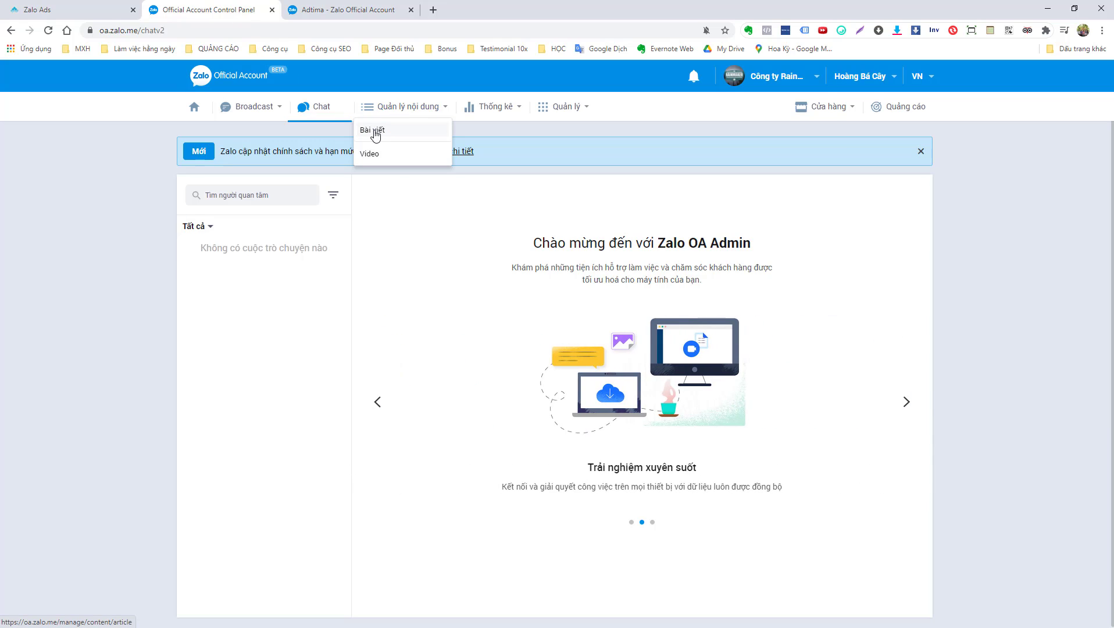
pyautogui.click(375, 133)
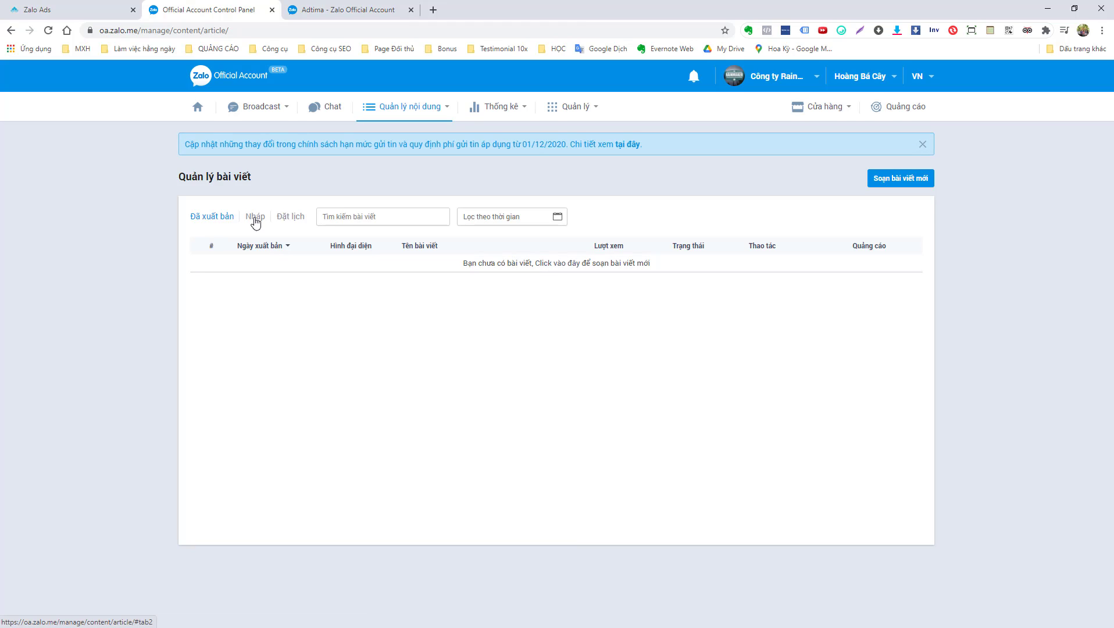
pyautogui.click(256, 220)
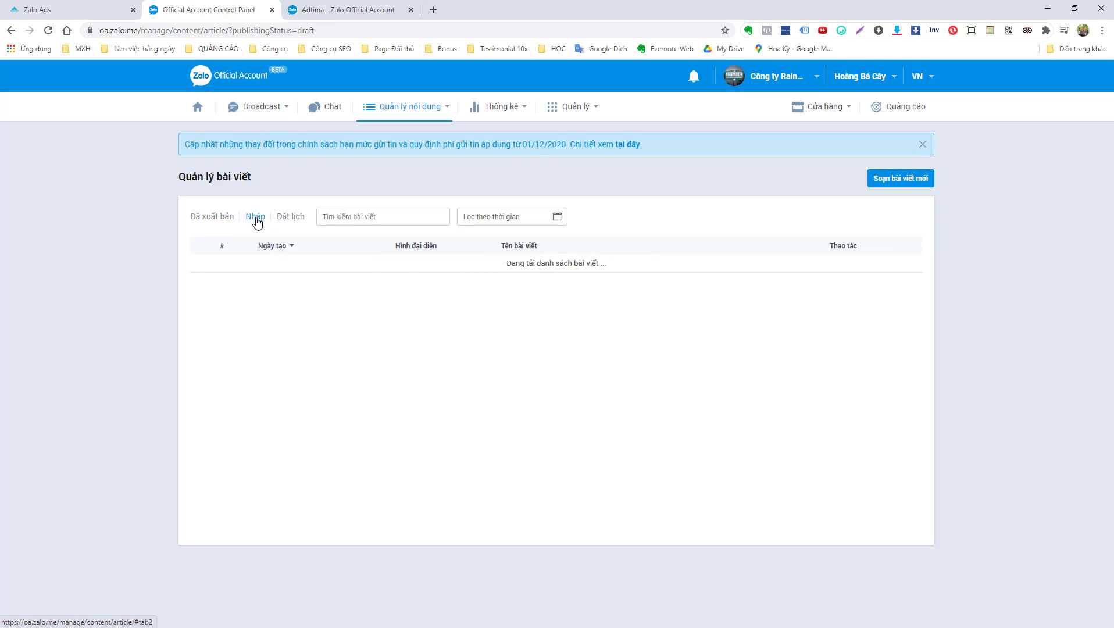
pyautogui.click(453, 113)
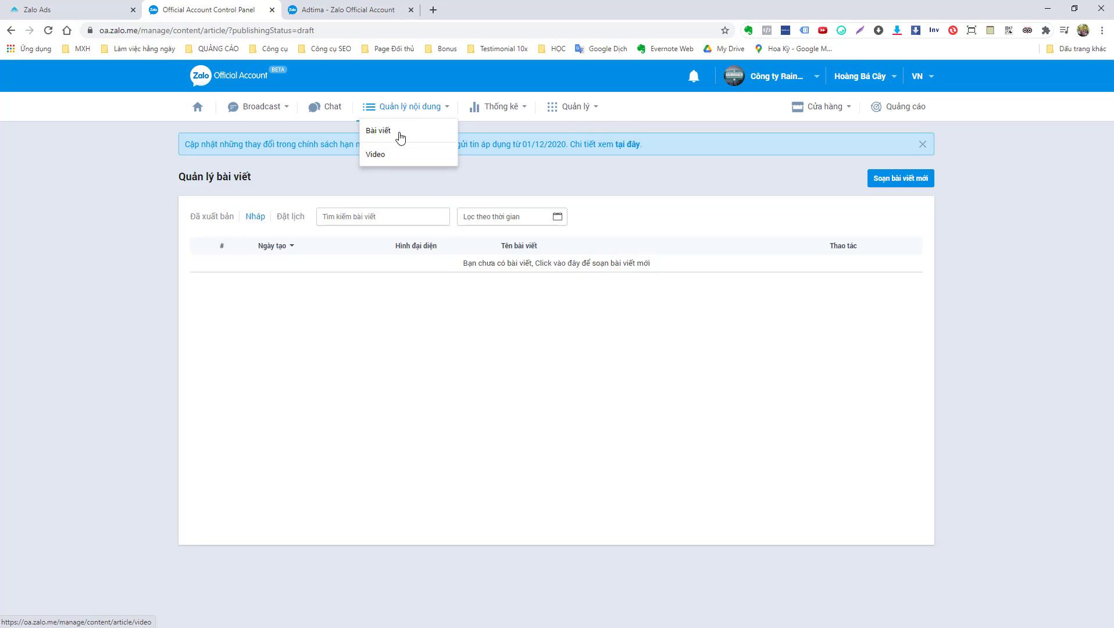
# Open the user statistics (Người dùng) and inspect the follow/unfollow chart and its date range choices without changing them
pyautogui.moveTo(478, 107)
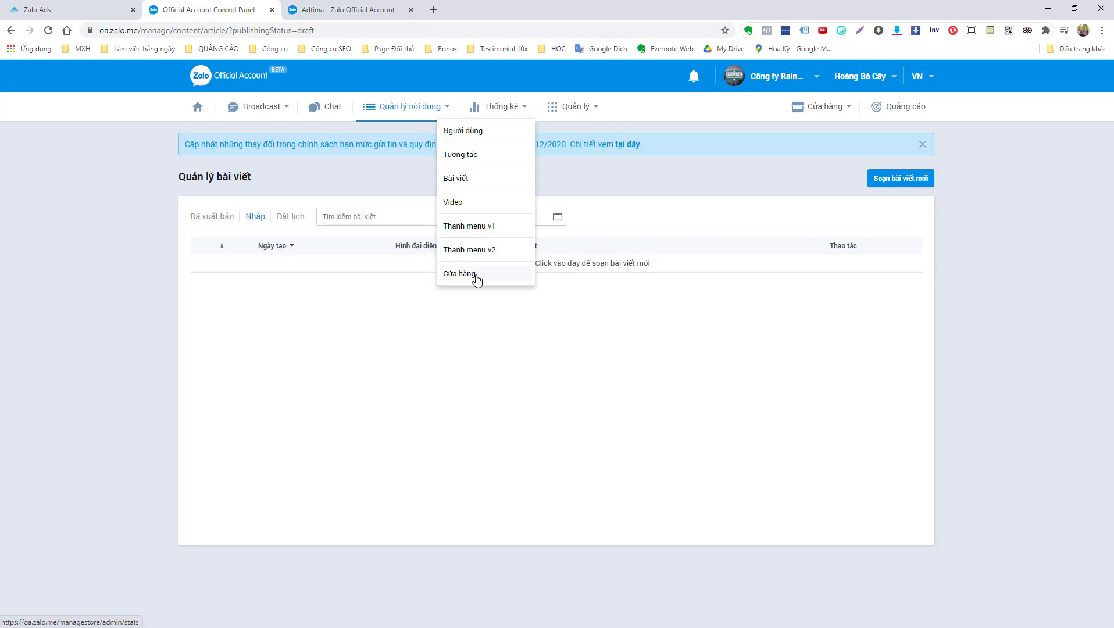
pyautogui.click(474, 275)
pyautogui.click(488, 136)
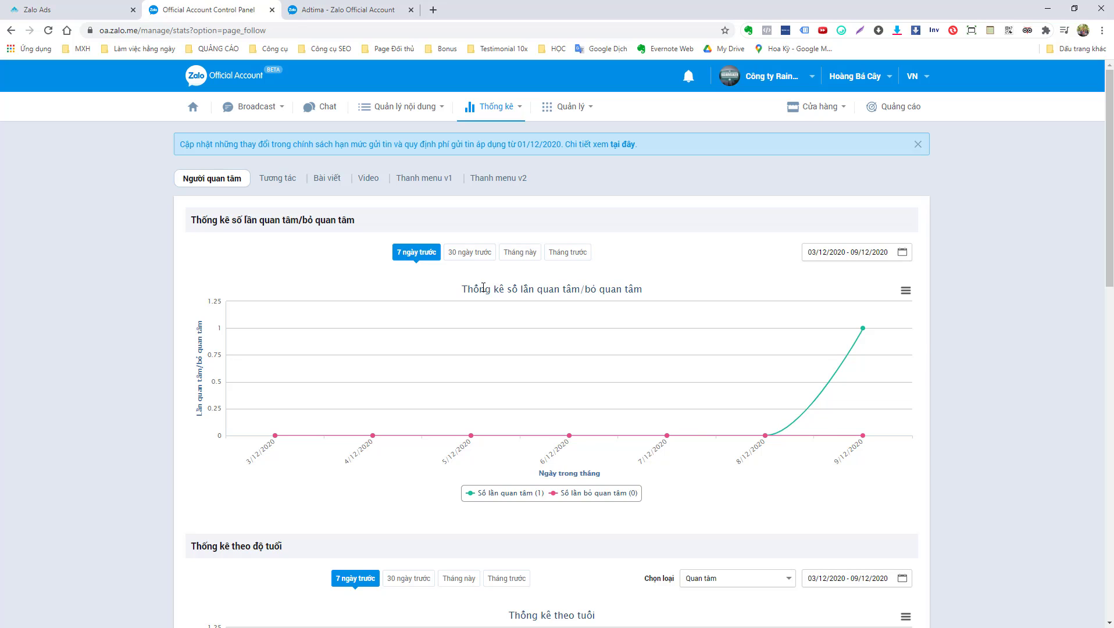
pyautogui.scroll(-1, 537, 307)
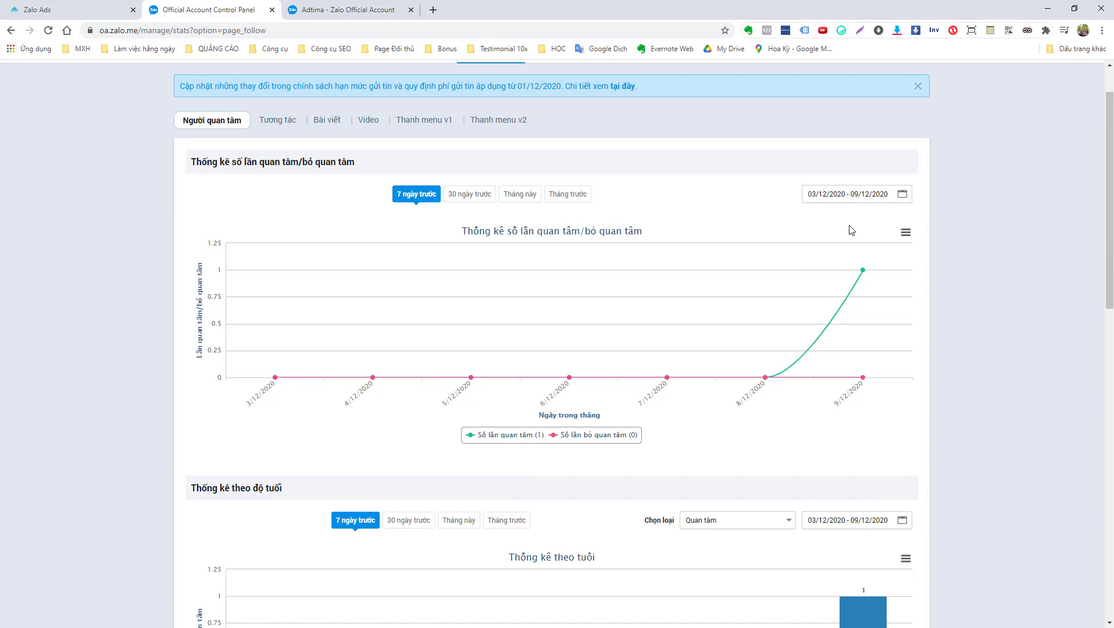
pyautogui.click(868, 196)
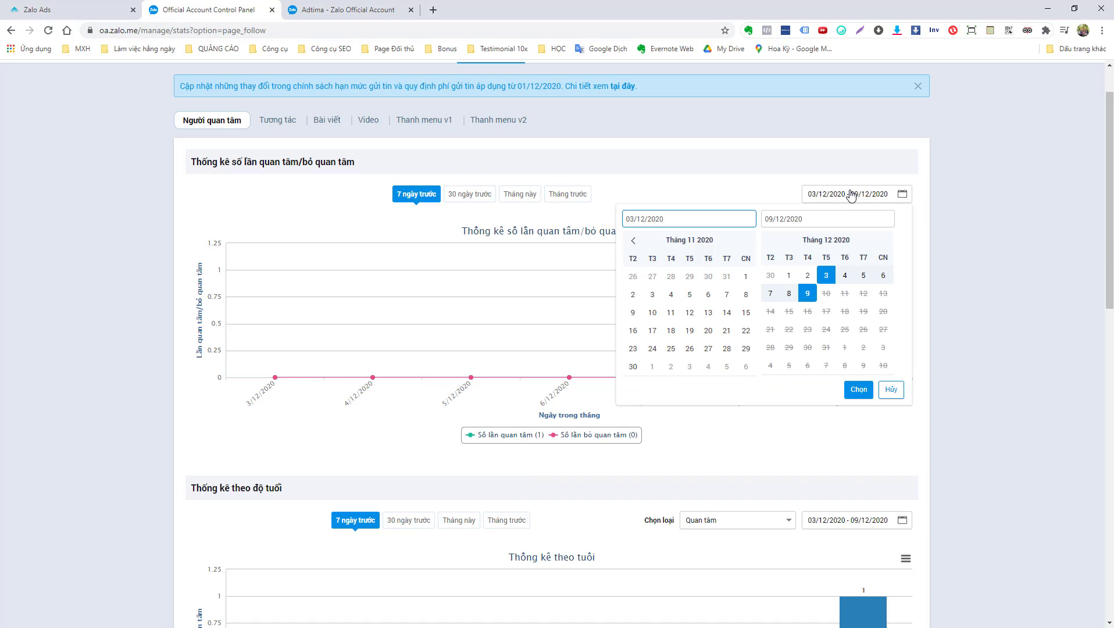
pyautogui.click(178, 457)
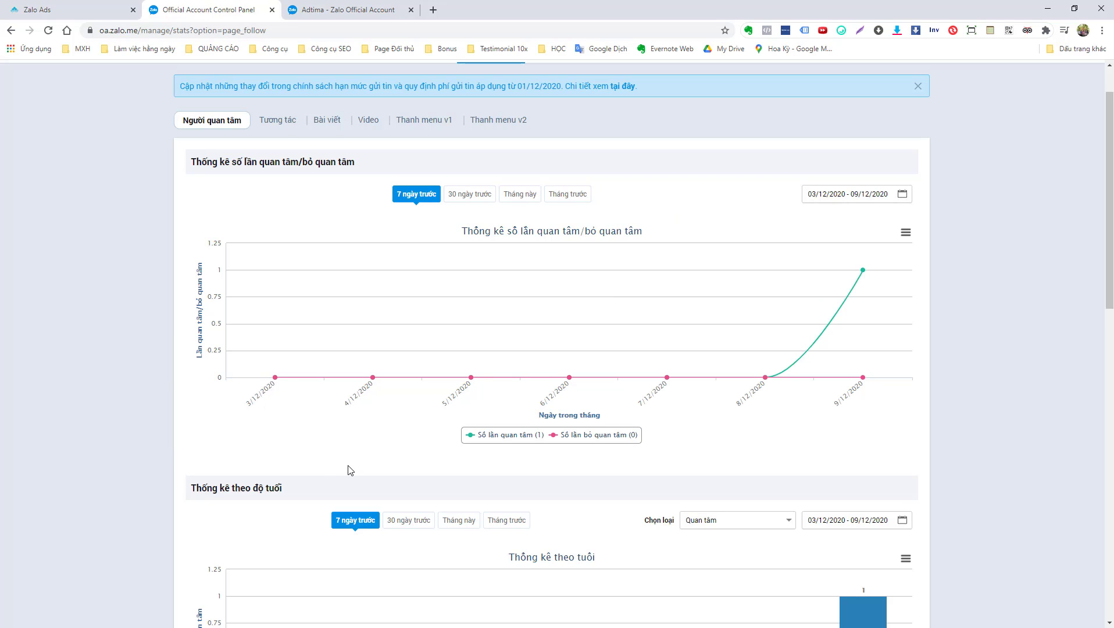
# View the age statistics (Thống kê theo độ tuổi) for 30 ngày trước, Tháng này and Tháng trước, and open their custom date range
pyautogui.scroll(-3, 349, 468)
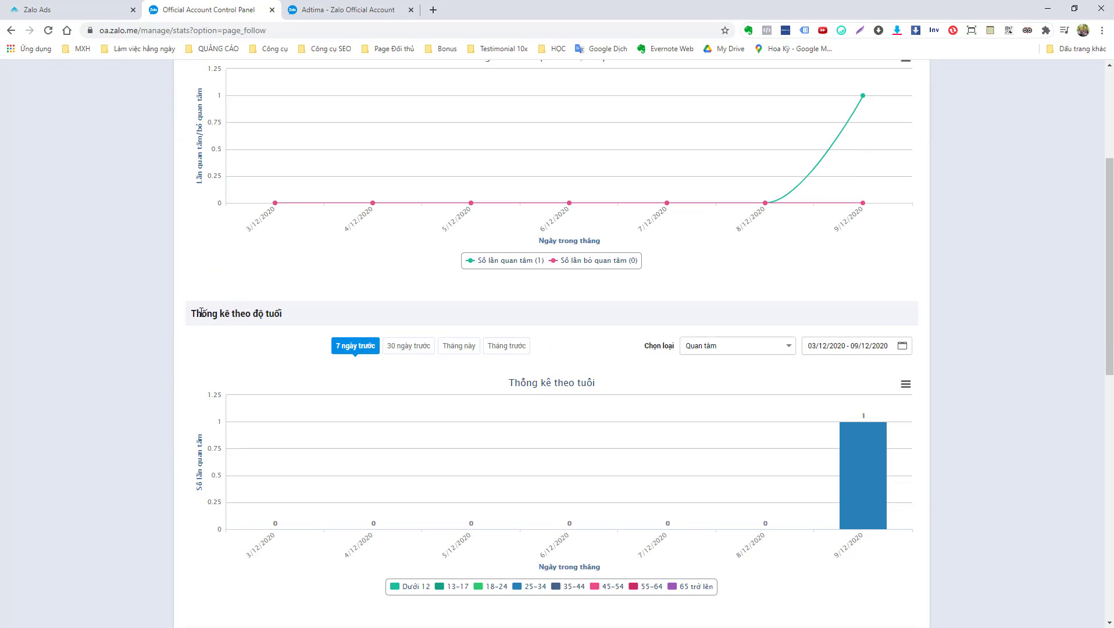
pyautogui.moveTo(191, 320); pyautogui.dragTo(295, 324)
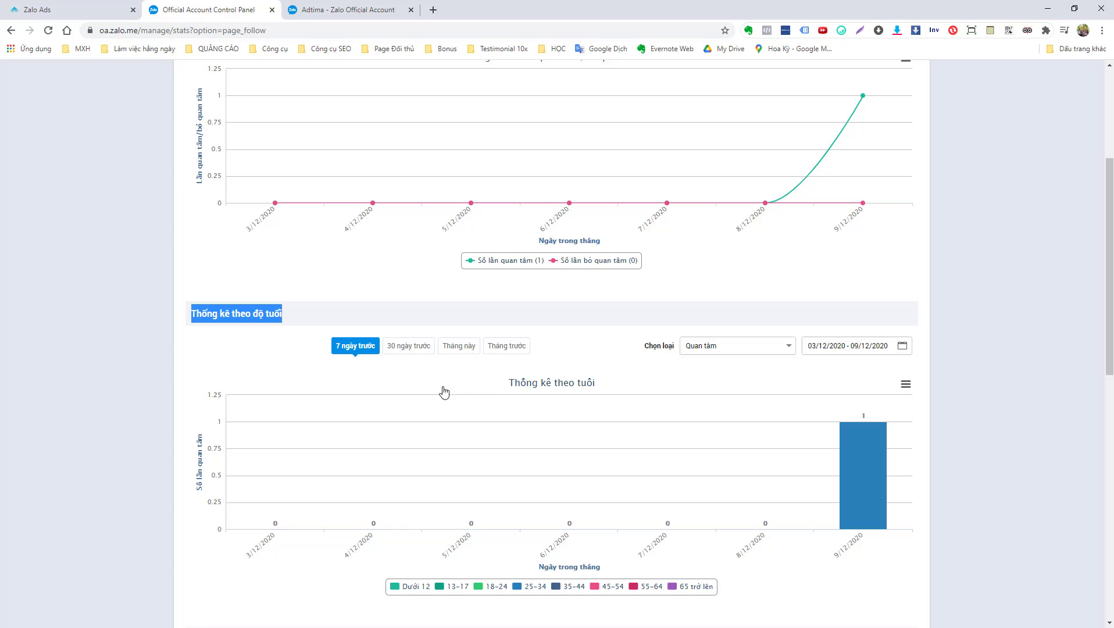
pyautogui.click(421, 349)
pyautogui.click(458, 349)
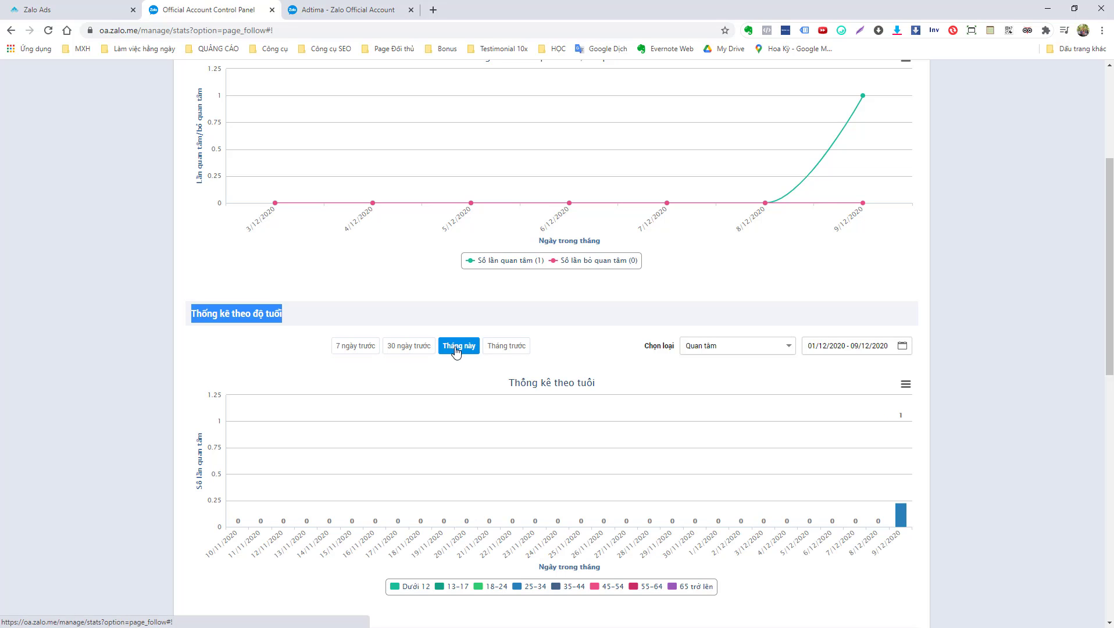
pyautogui.click(507, 346)
pyautogui.click(844, 349)
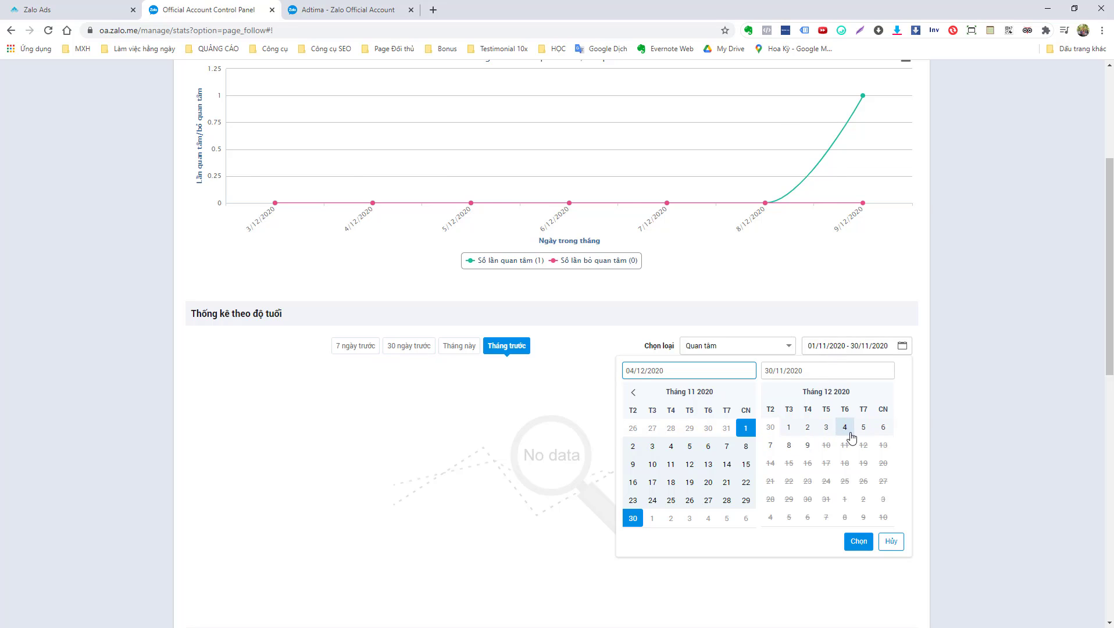
# Examine the gender statistics and the follower overview charts, and open the export options of the chart by province
pyautogui.scroll(-5, 844, 437)
pyautogui.scroll(-3, 844, 438)
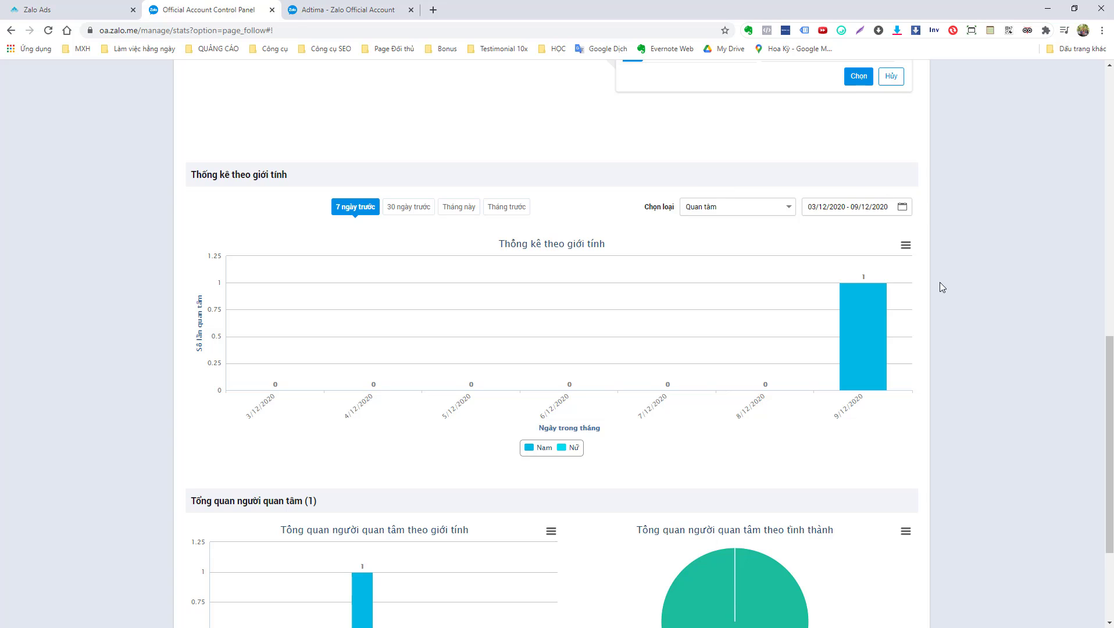
pyautogui.scroll(-3, 276, 414)
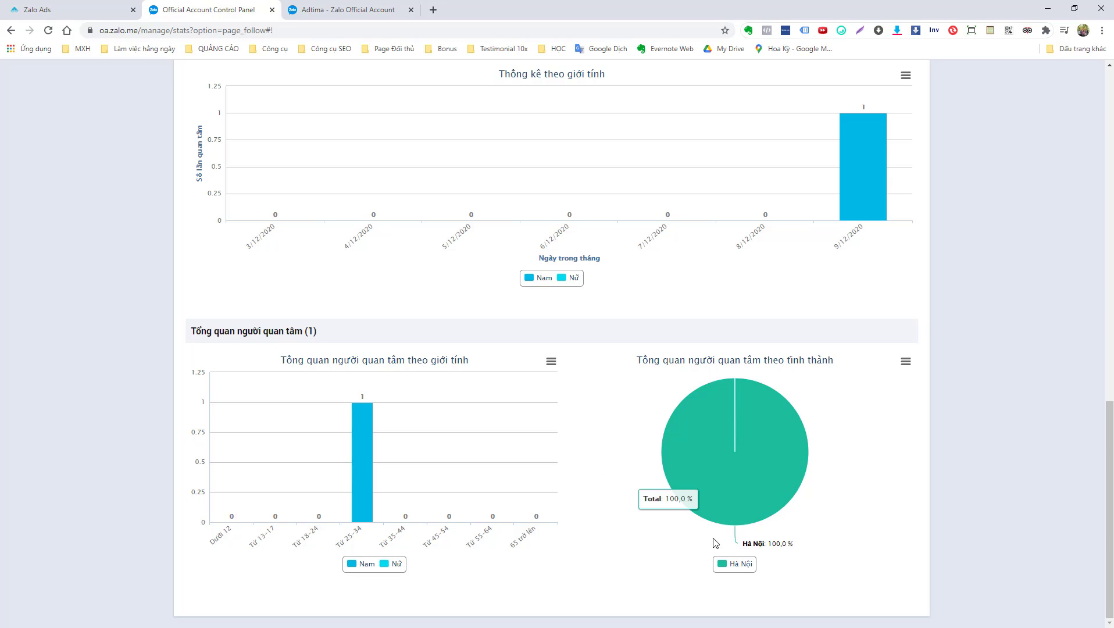
pyautogui.scroll(1, 814, 500)
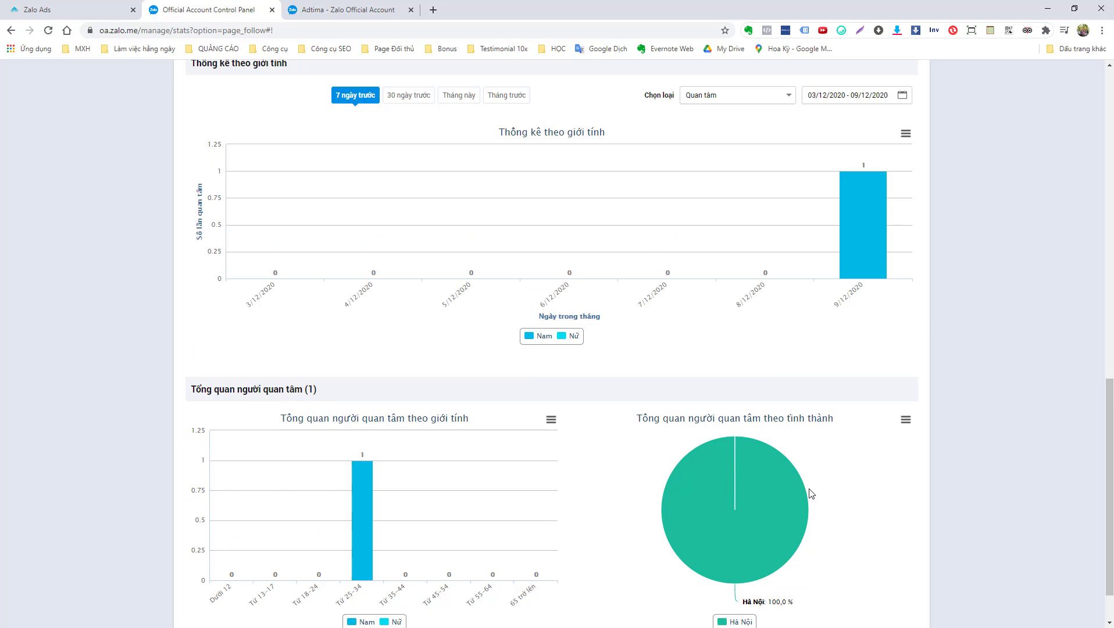
pyautogui.click(908, 420)
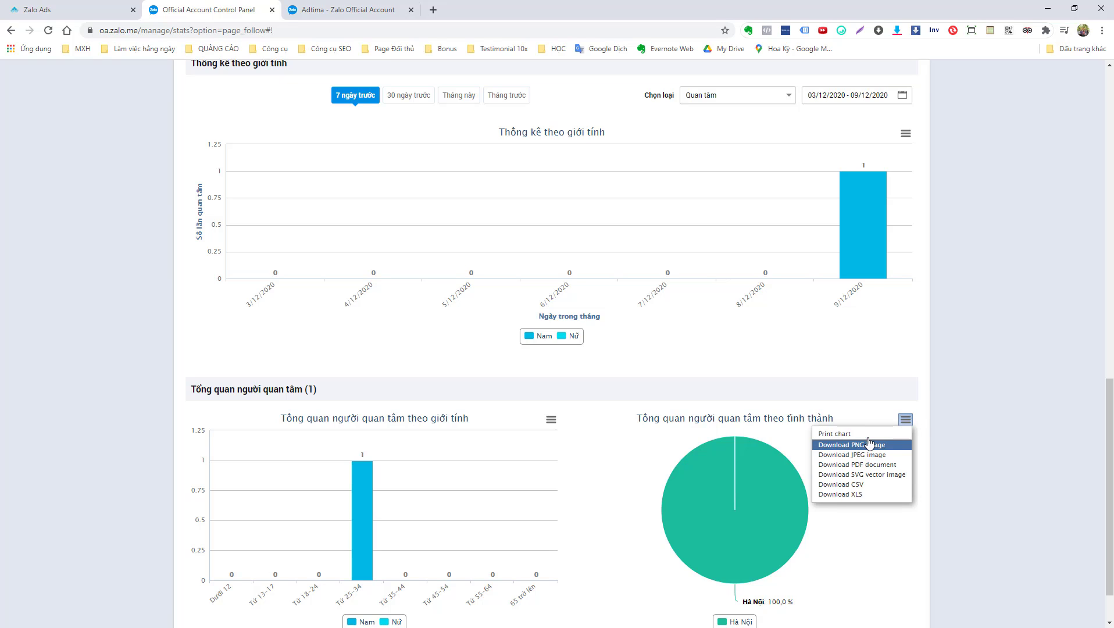
# Close the province chart's export options, check the sections under Thống kê, and view the follower list (Người dùng) under Quản lý
pyautogui.click(906, 420)
pyautogui.scroll(15, 838, 474)
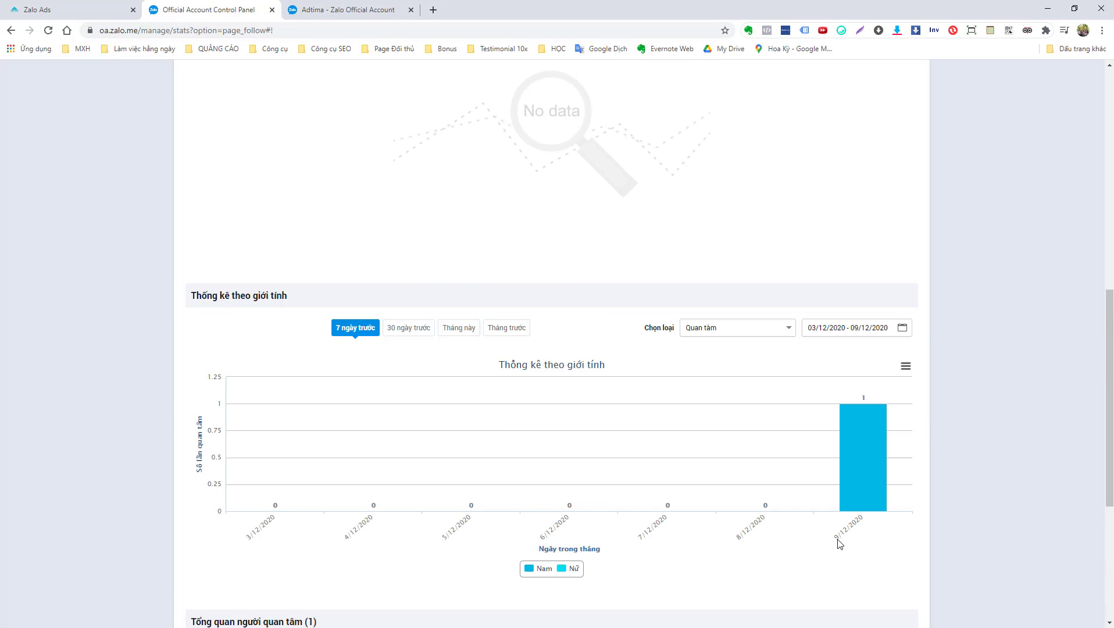
pyautogui.moveTo(509, 114)
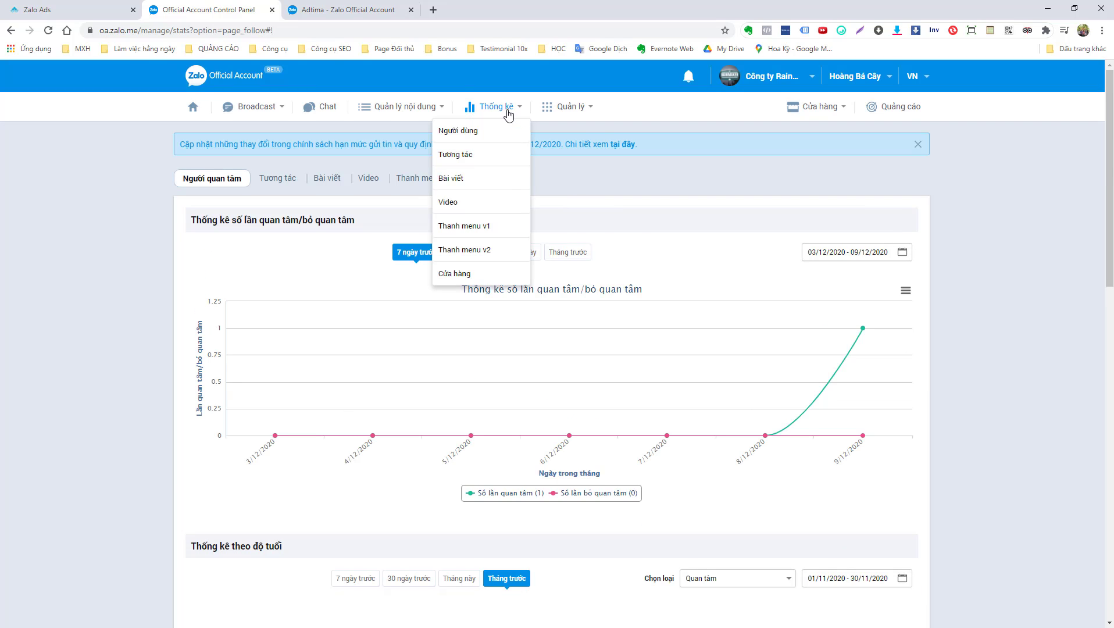
pyautogui.moveTo(574, 110)
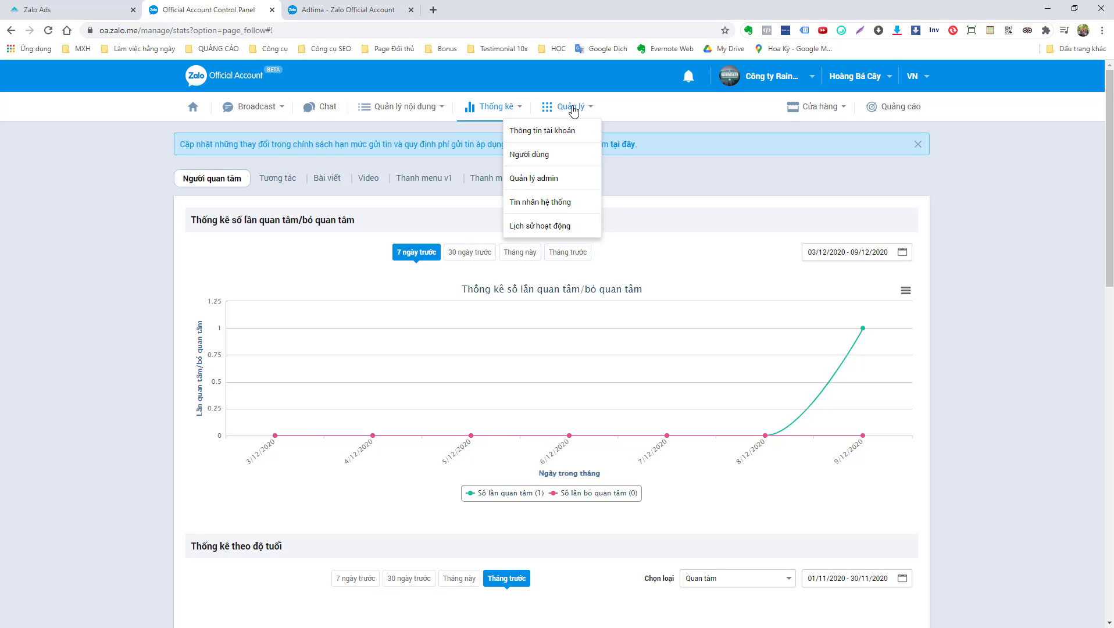
pyautogui.click(546, 155)
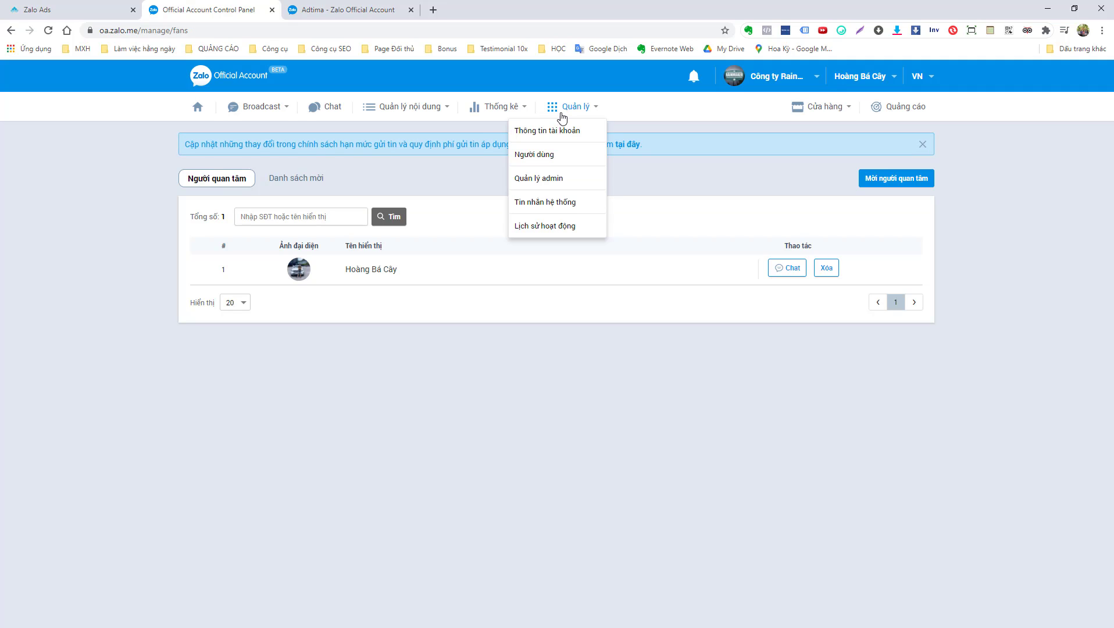
# In Quản lý admin, invite a new admin by looking up their phone number, keep the Quản trị viên role, and send the invitation
pyautogui.click(541, 179)
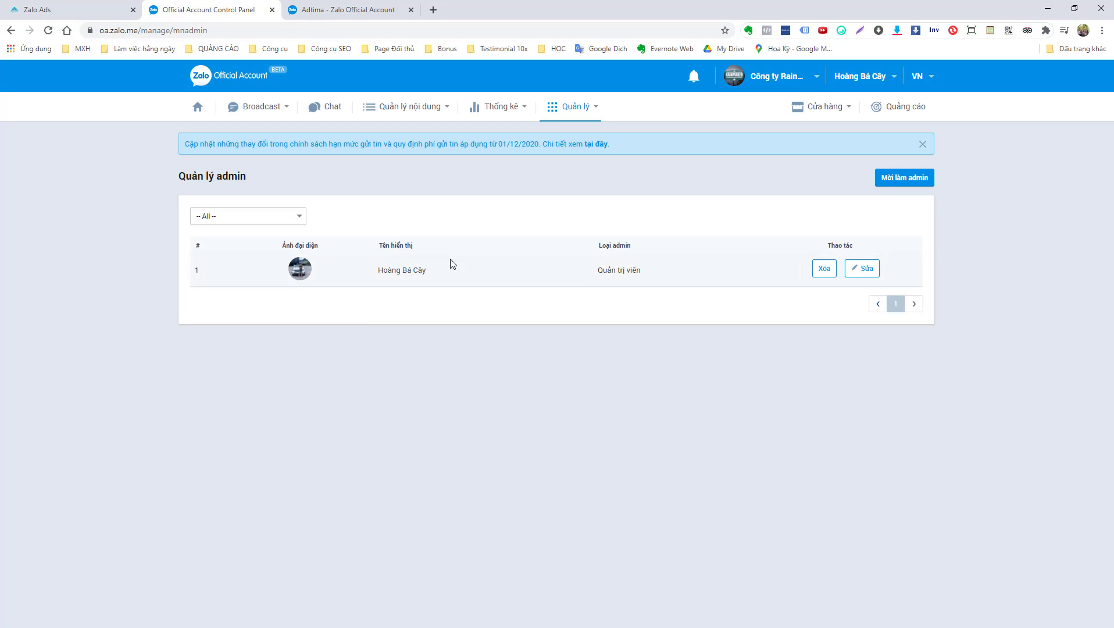
pyautogui.click(888, 181)
pyautogui.click(554, 186)
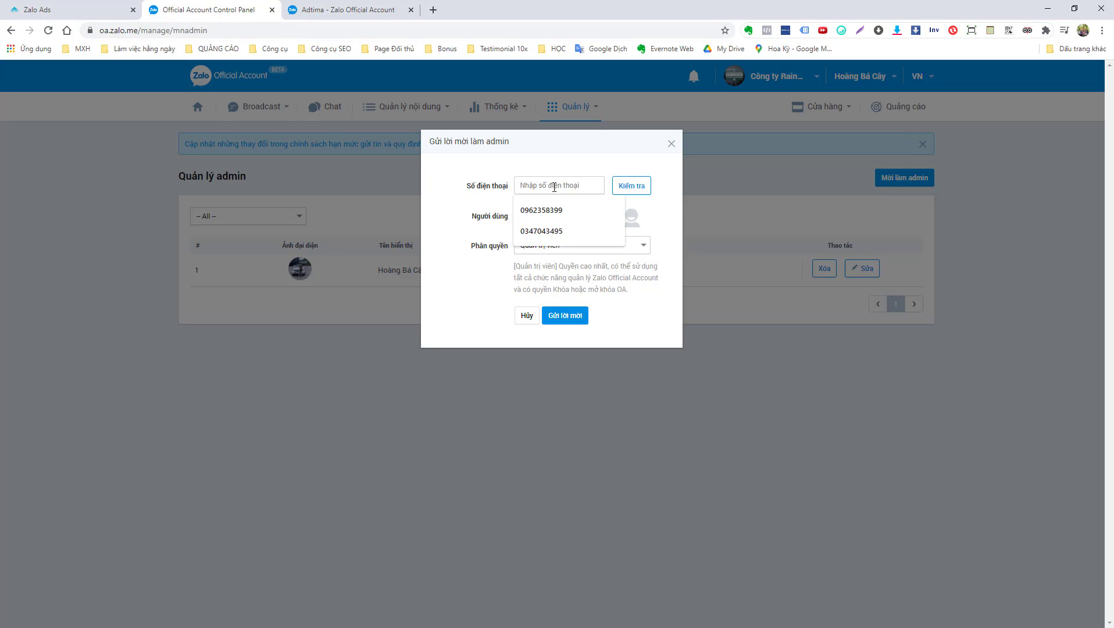
pyautogui.click(541, 210)
pyautogui.click(632, 187)
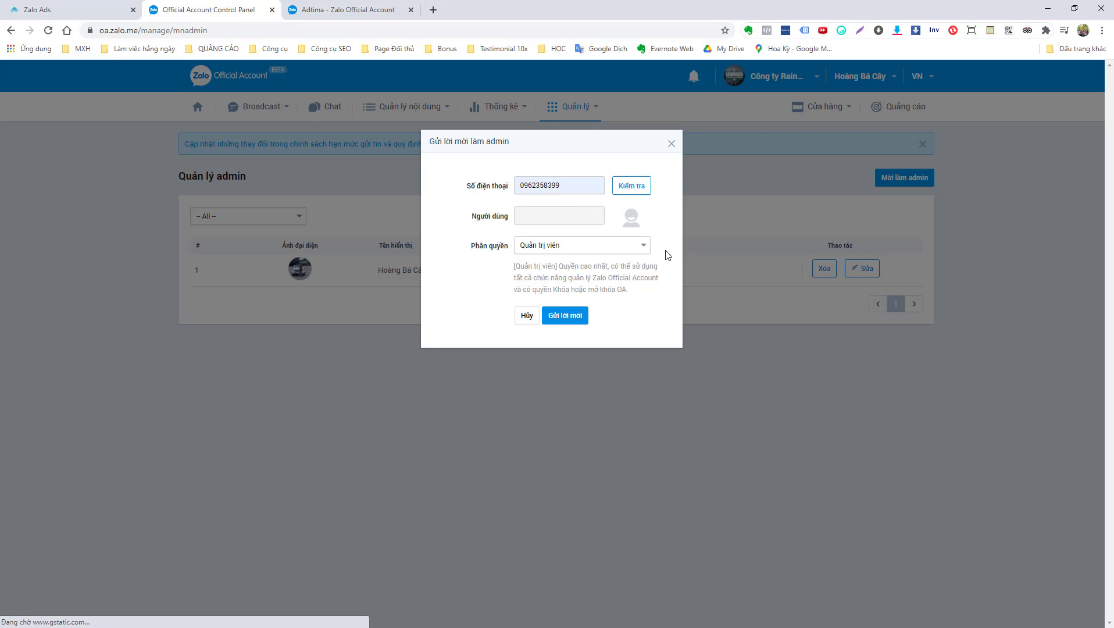
pyautogui.click(586, 250)
pyautogui.click(589, 246)
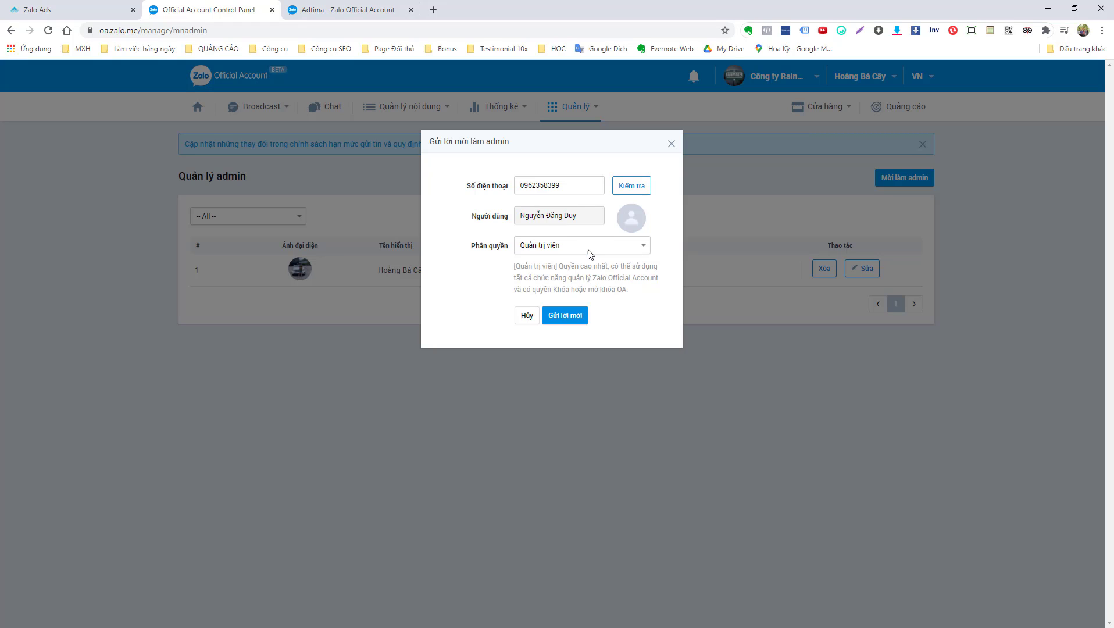
pyautogui.click(571, 318)
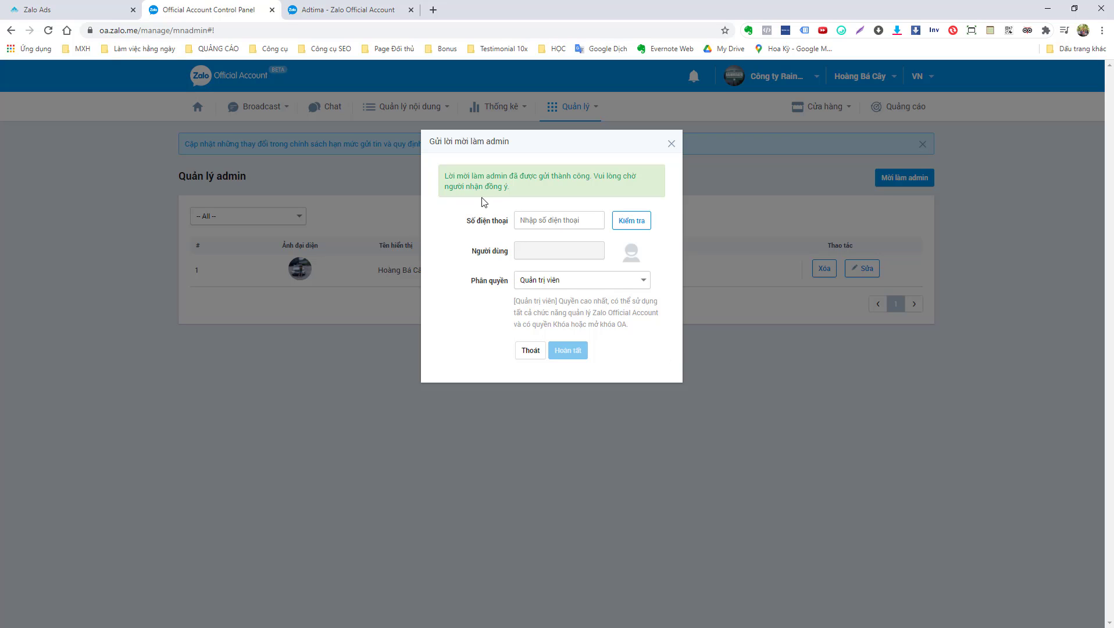
pyautogui.press('F5')
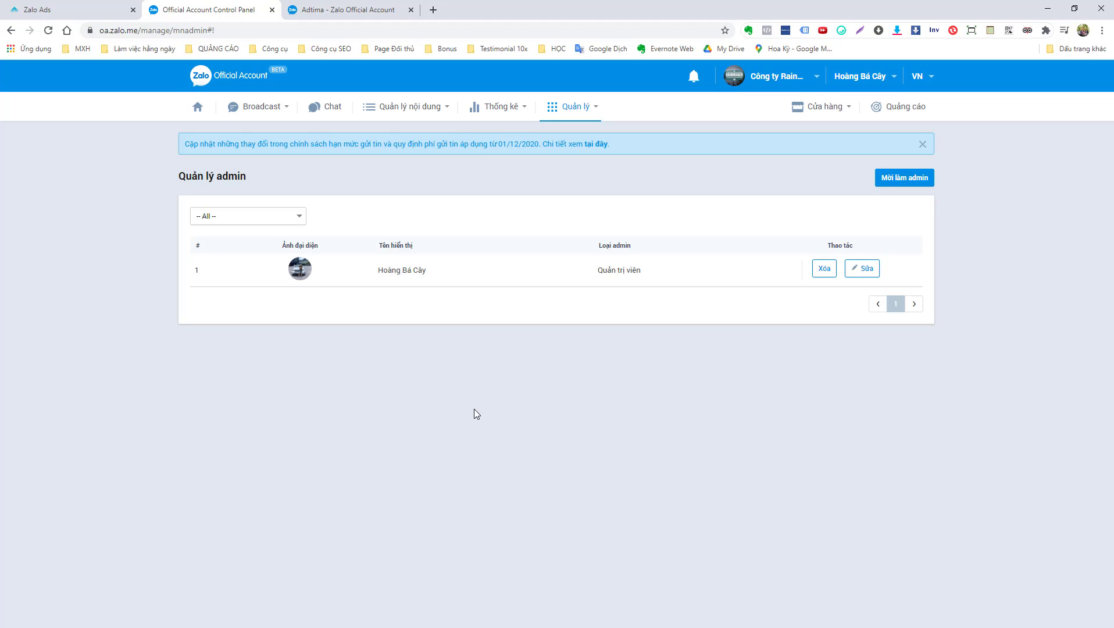
# View the system messages (Tin nhắn hệ thống) and read the Thông báo BQT notices on login problems and on posting effective articles for service accounts
pyautogui.moveTo(799, 81)
pyautogui.moveTo(580, 111)
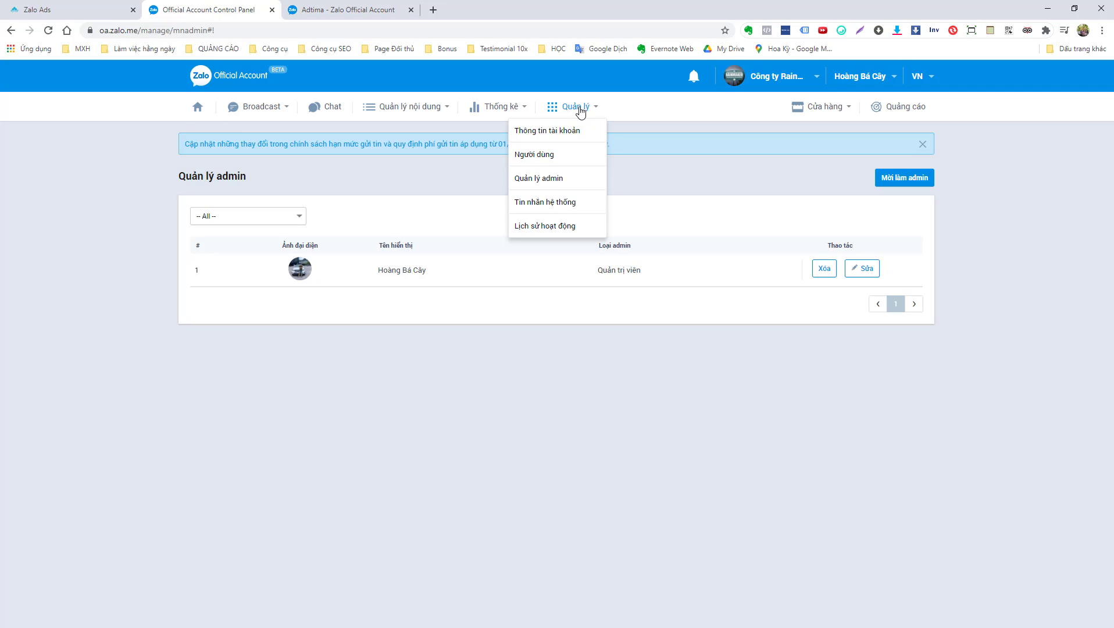
pyautogui.click(549, 203)
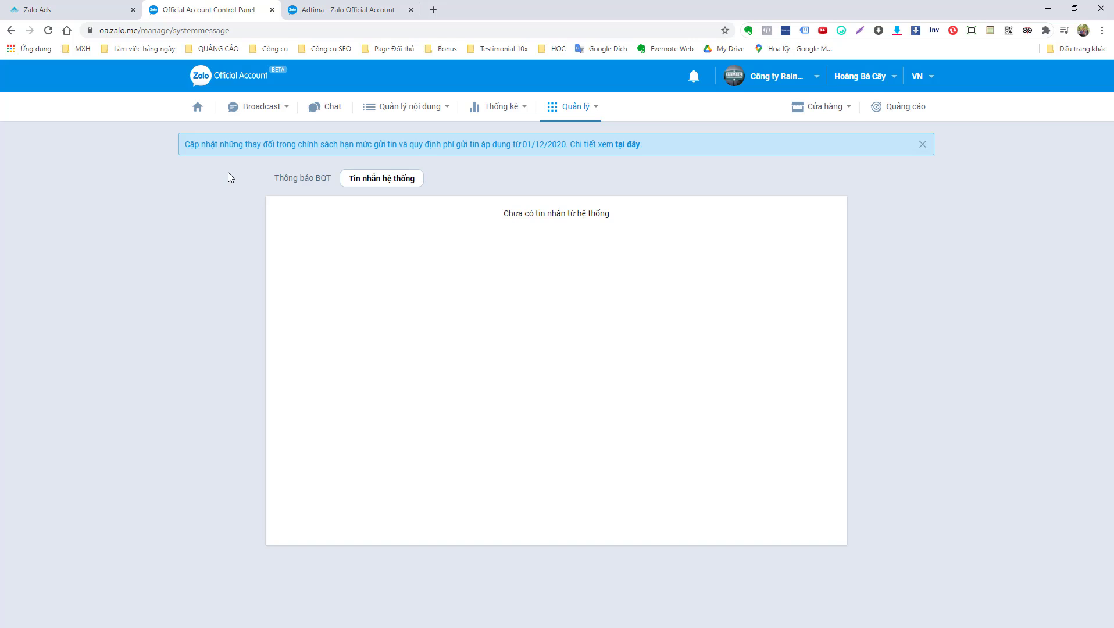
pyautogui.click(297, 180)
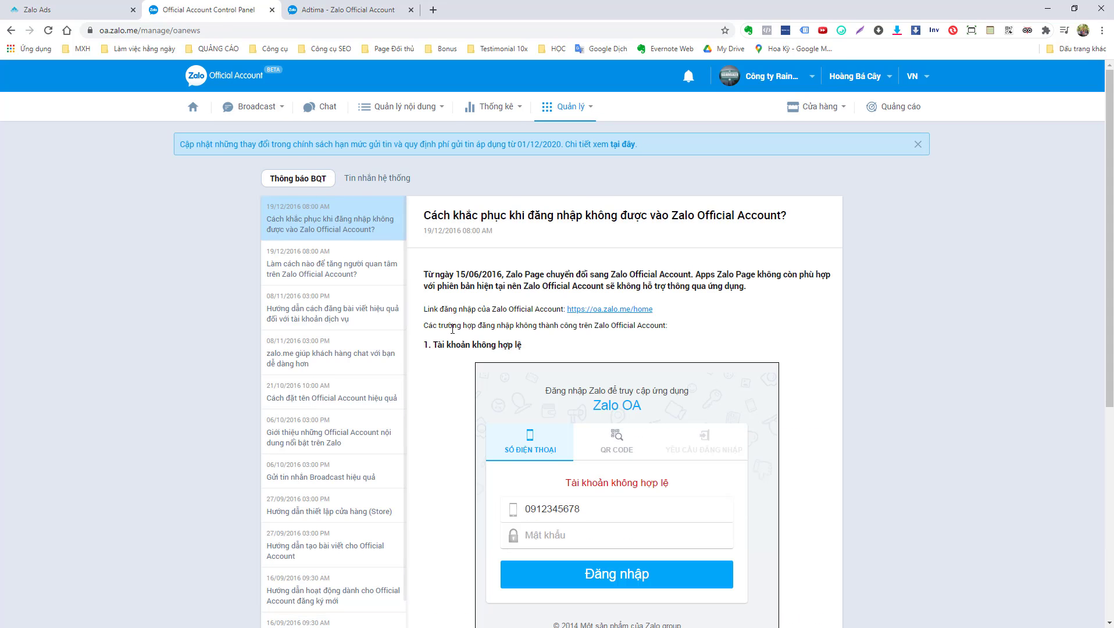
pyautogui.scroll(-2, 346, 208)
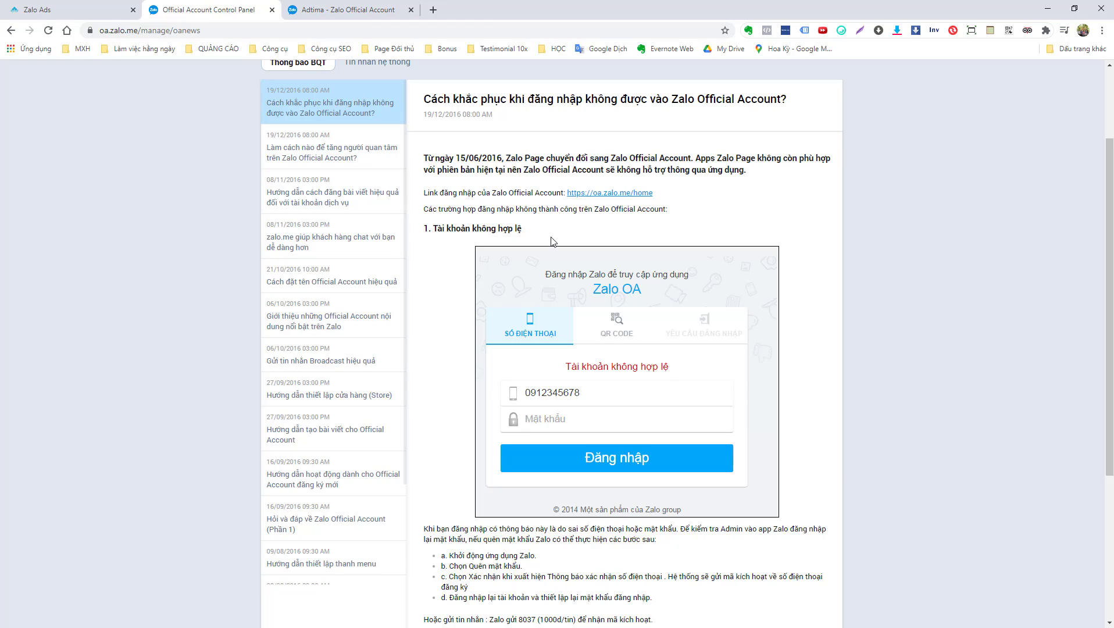
pyautogui.scroll(-4, 523, 288)
pyautogui.scroll(5, 522, 286)
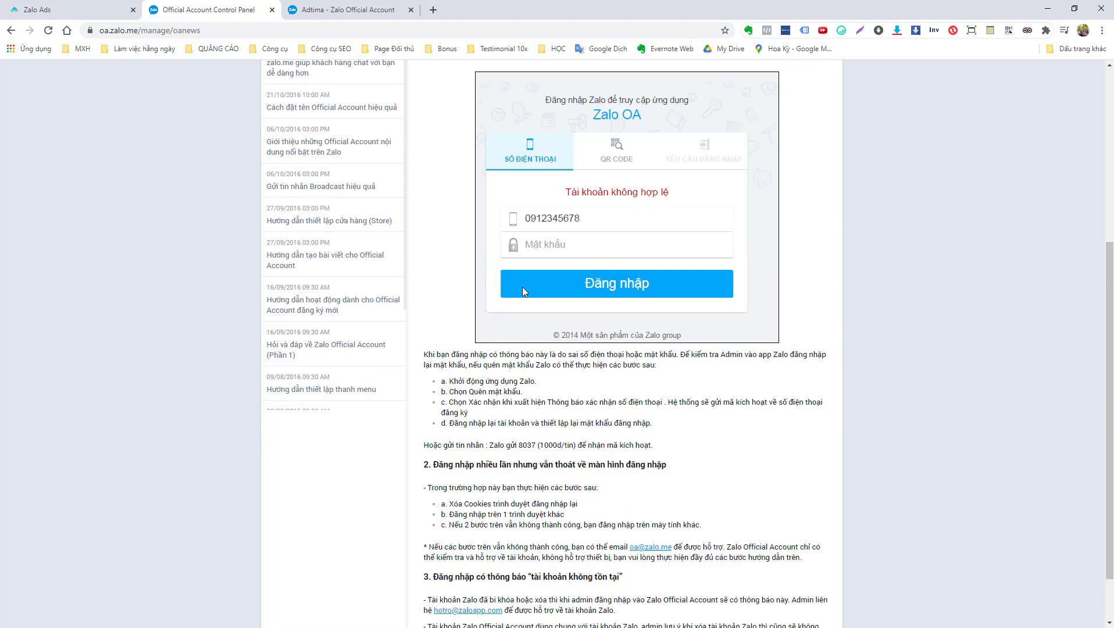
pyautogui.click(327, 220)
pyautogui.click(325, 308)
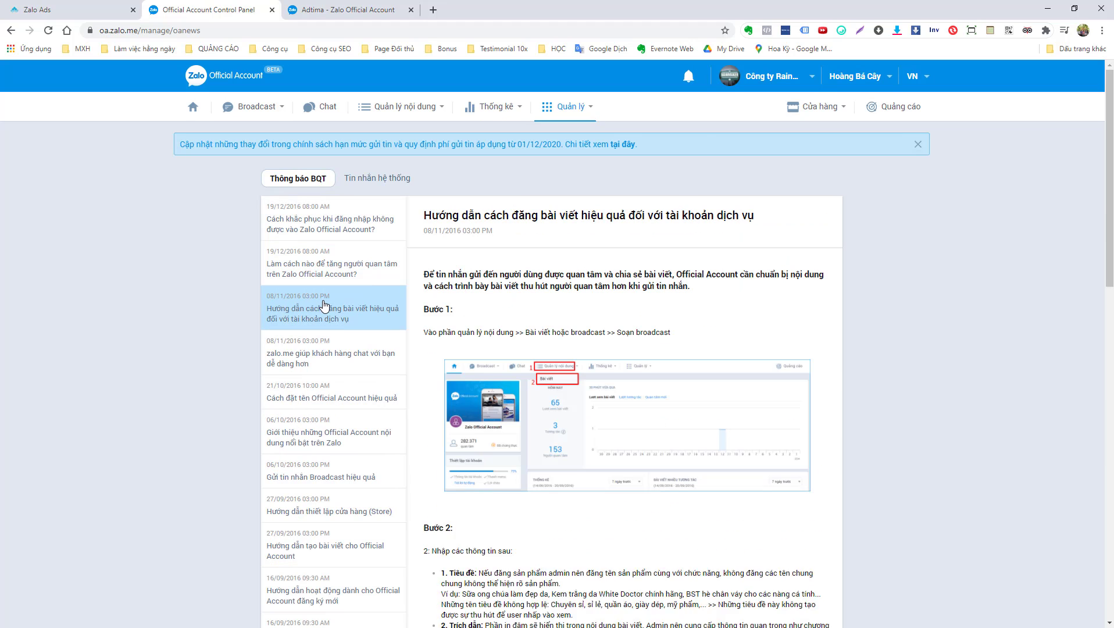
# View the activity history (Lịch sử hoạt động) and examine its logged actions, including the Cấp quyền admin entry
pyautogui.click(576, 108)
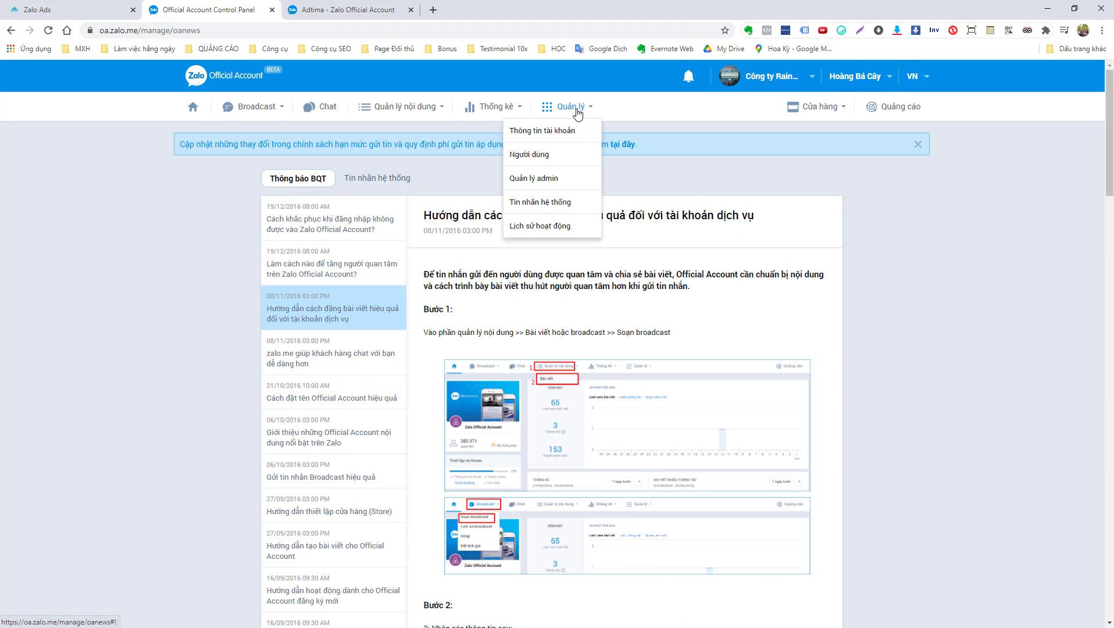
pyautogui.click(545, 229)
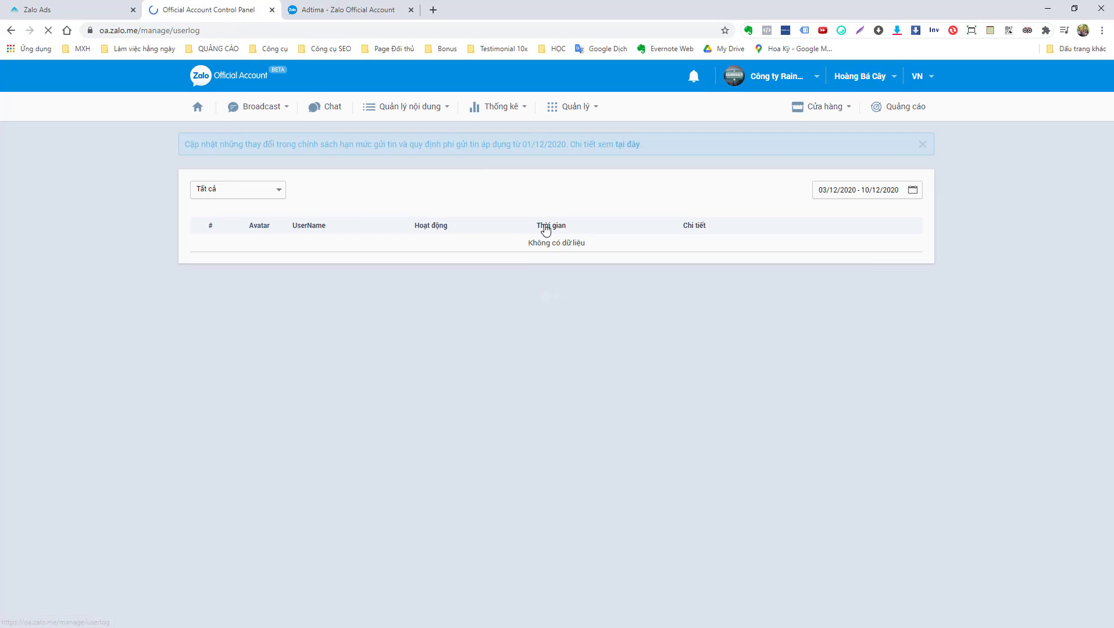
pyautogui.scroll(-1, 528, 232)
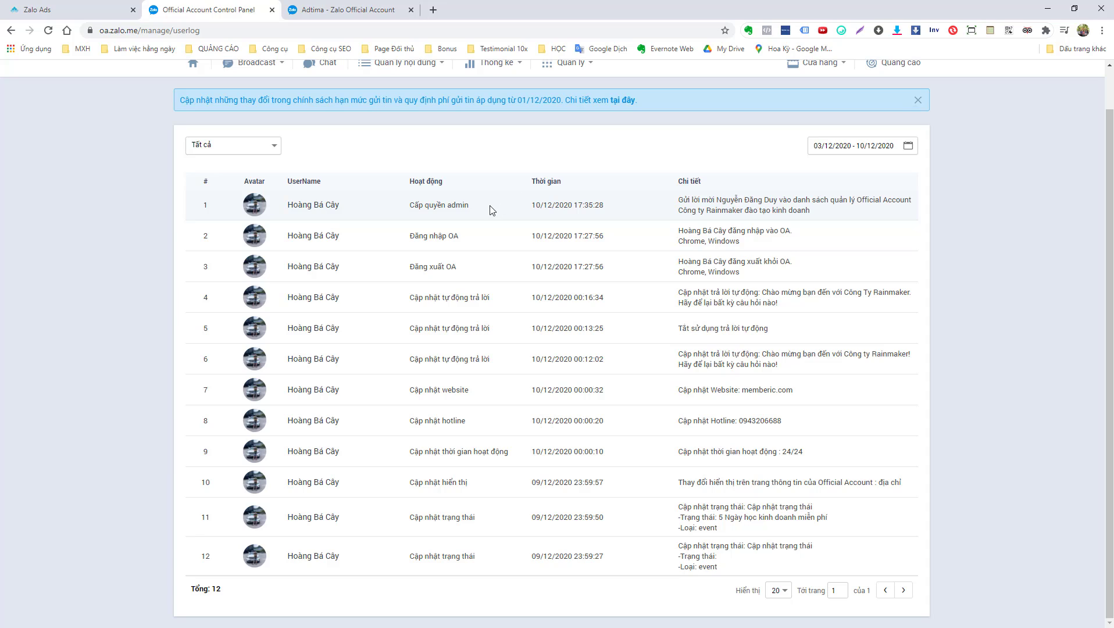
pyautogui.moveTo(407, 204); pyautogui.dragTo(472, 207)
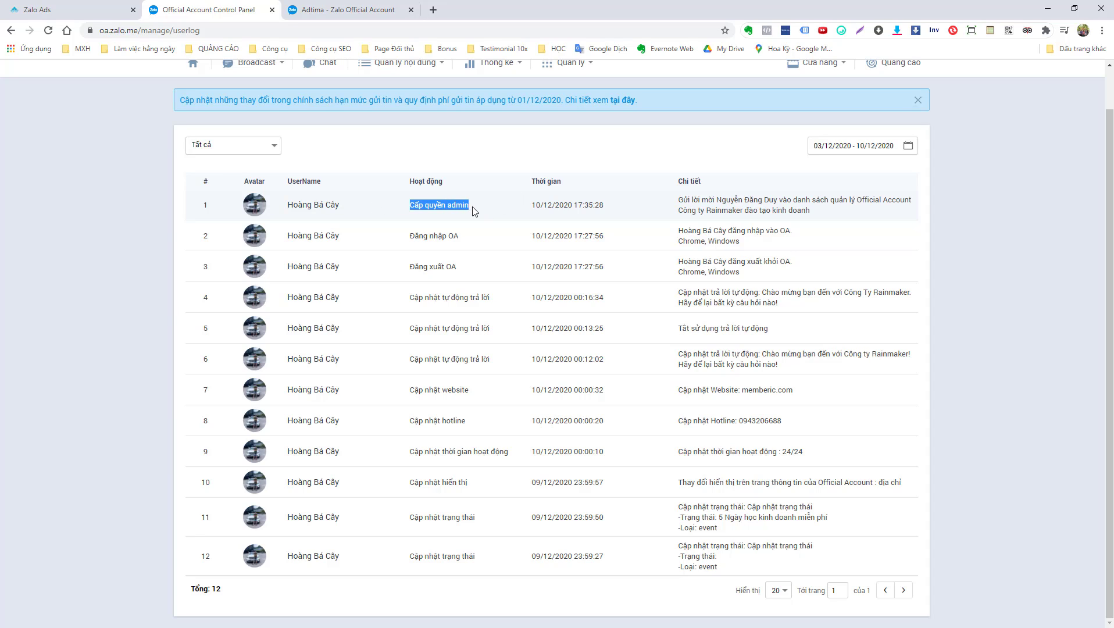
pyautogui.click(410, 245)
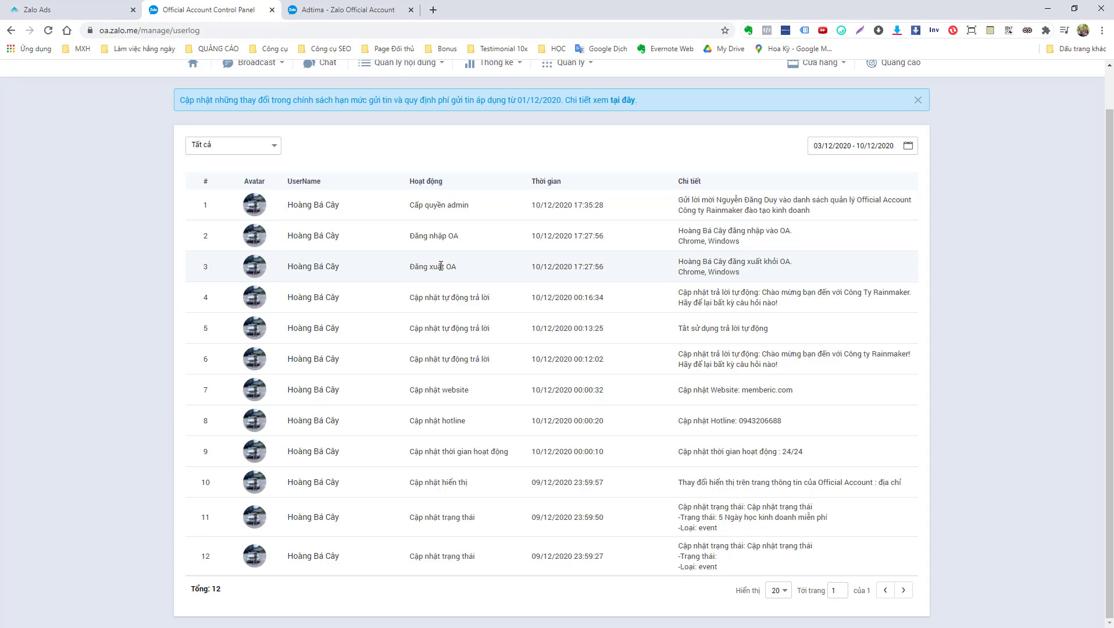
pyautogui.scroll(1, 475, 273)
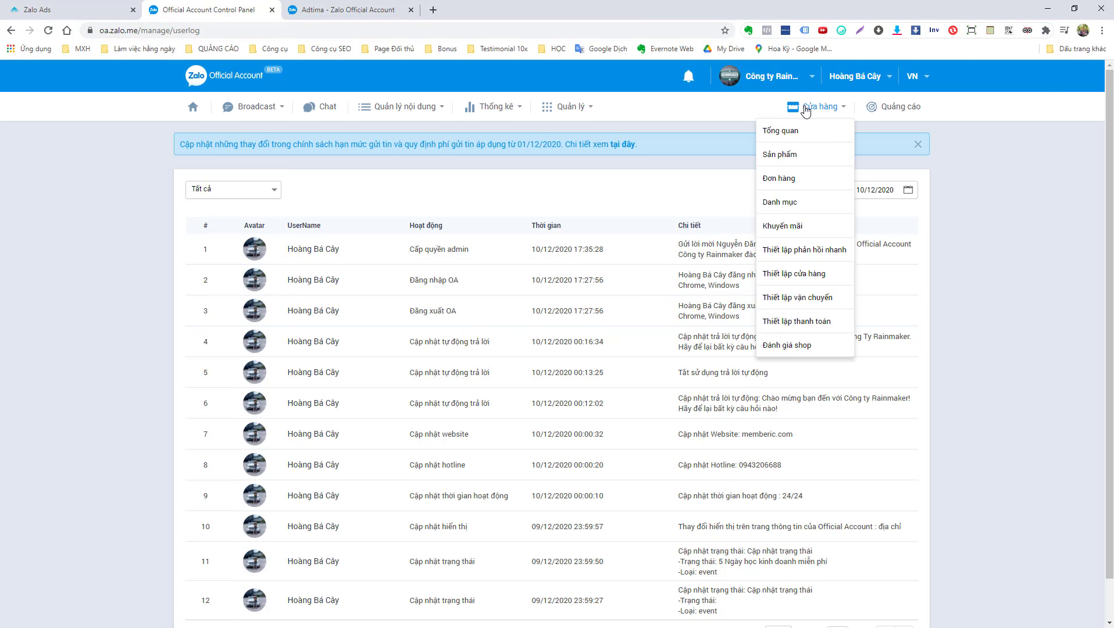
# Tour the store section (Cửa hàng), viewing its overview, product list, quick reply setup, store setup and payment methods
pyautogui.moveTo(822, 105)
pyautogui.click(795, 131)
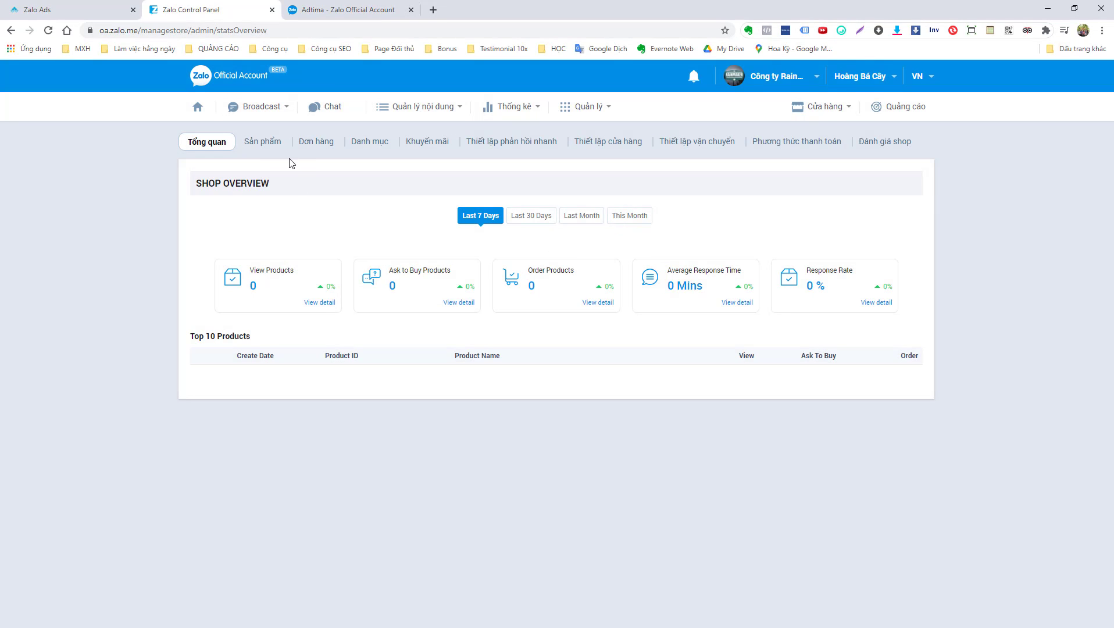
pyautogui.click(260, 145)
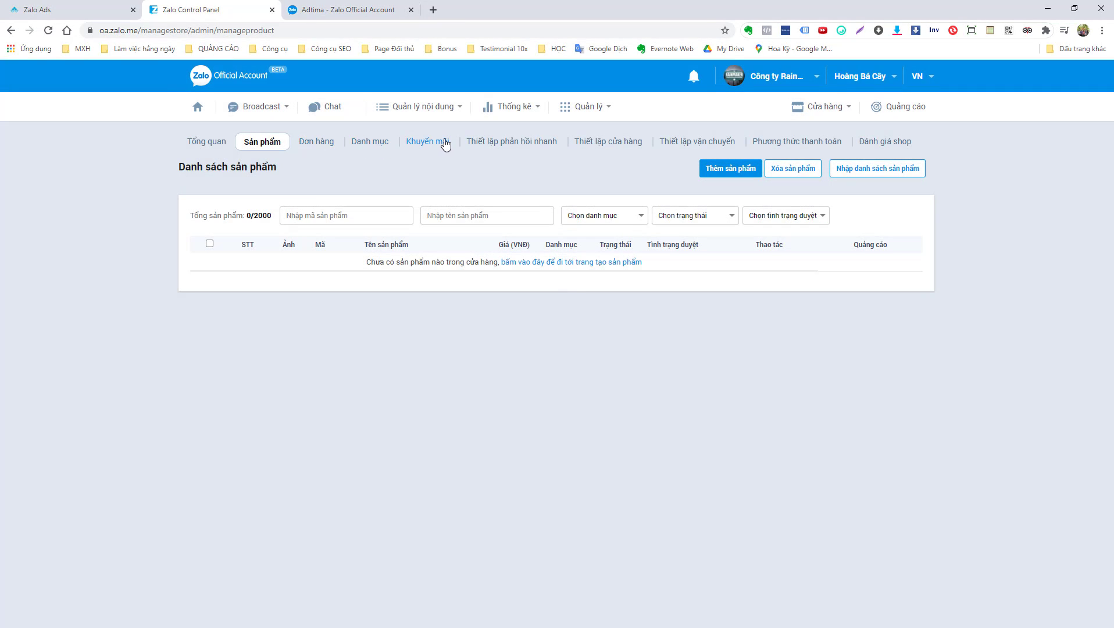
pyautogui.click(517, 145)
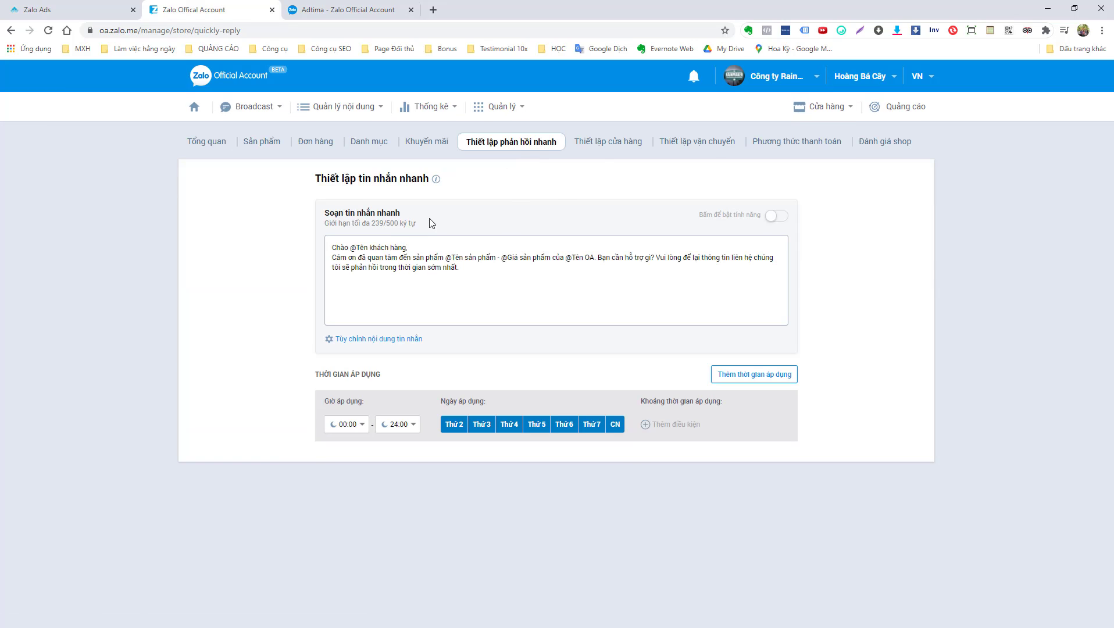
pyautogui.click(606, 144)
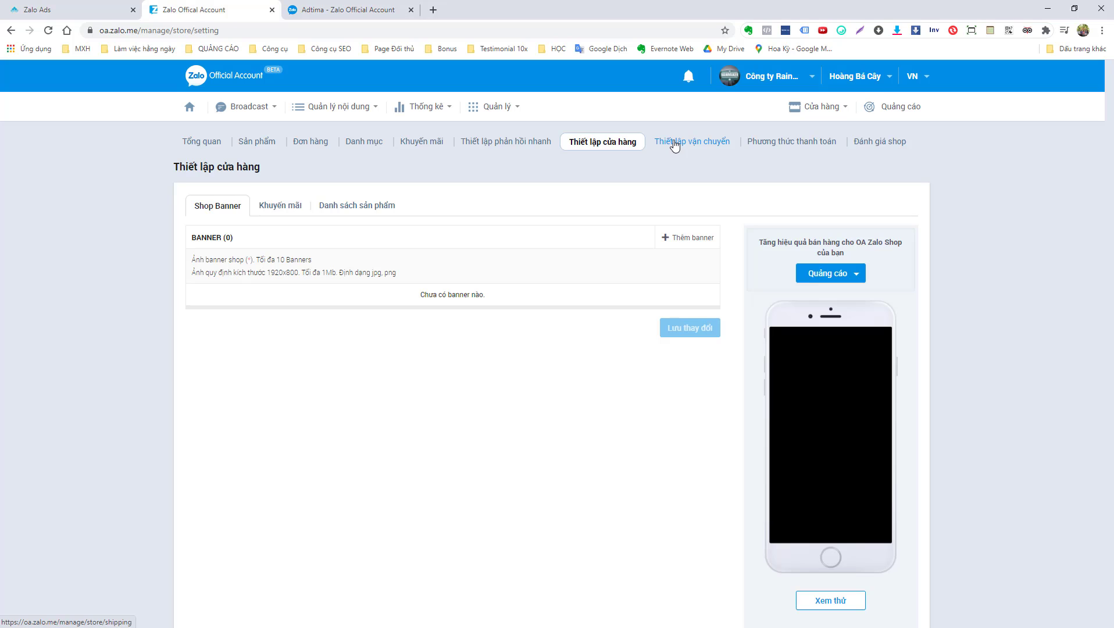
pyautogui.click(805, 147)
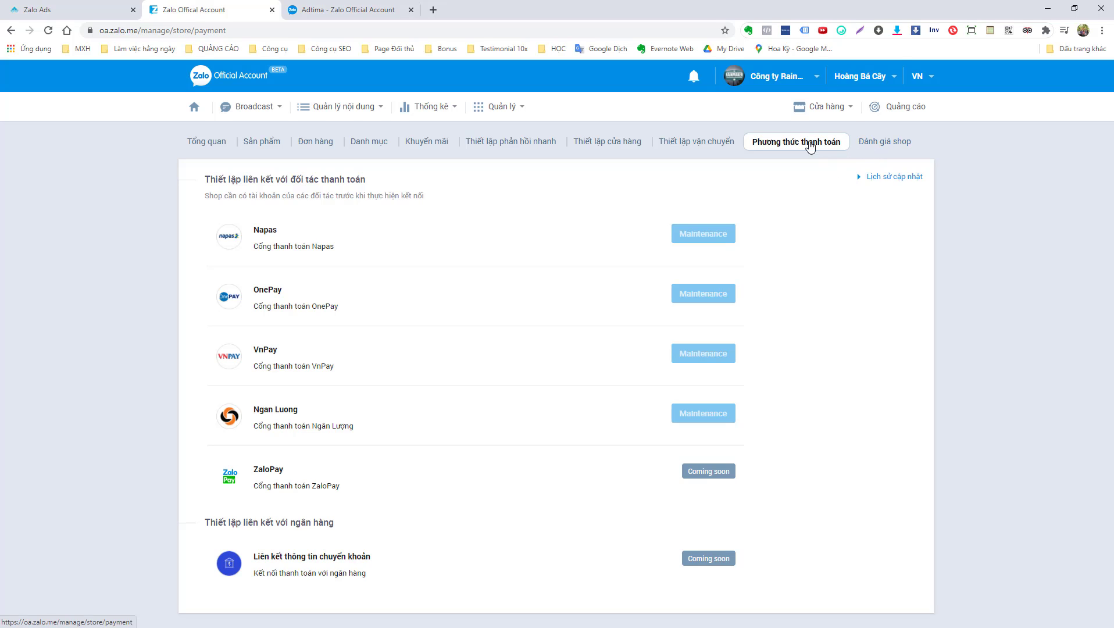
# Open the Zalo Ads home page through the advertising section (Quảng cáo) and dismiss the translation offer
pyautogui.click(892, 109)
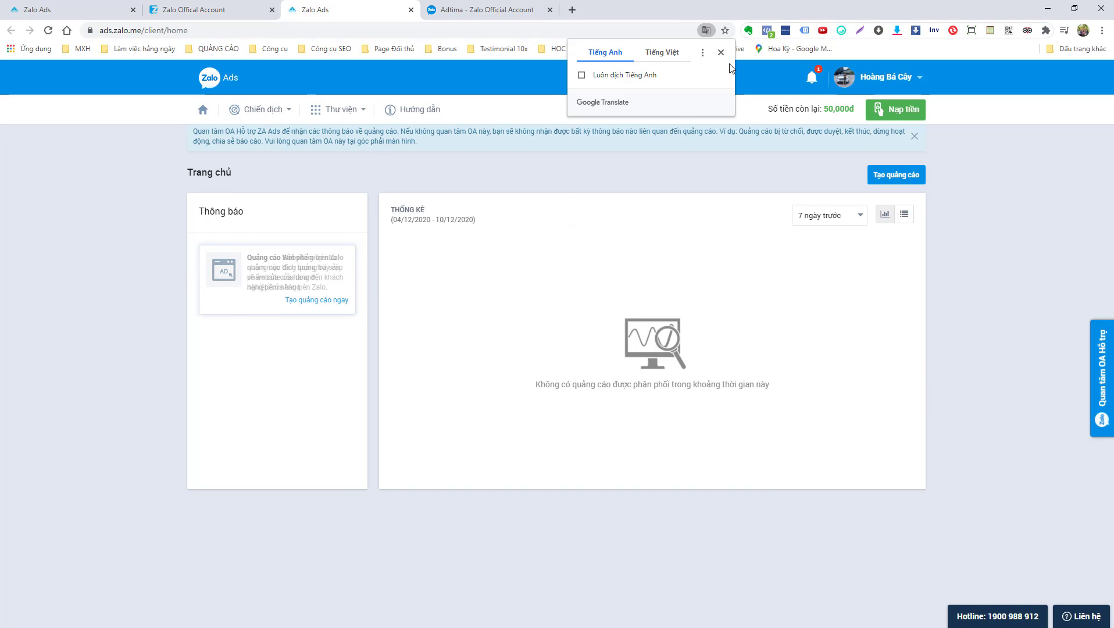
pyautogui.click(720, 52)
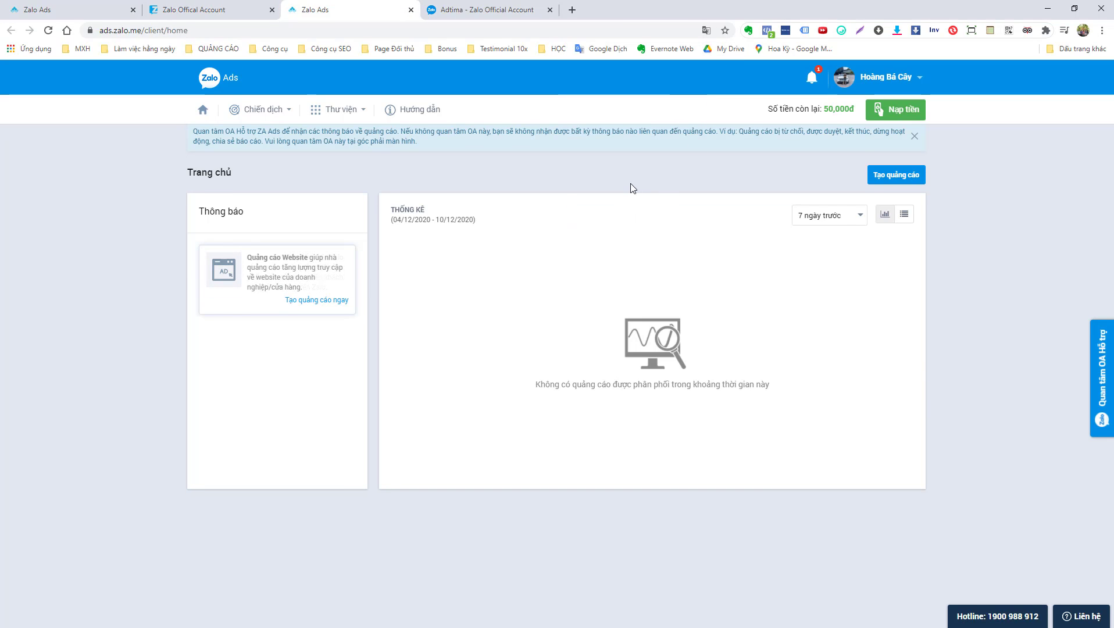